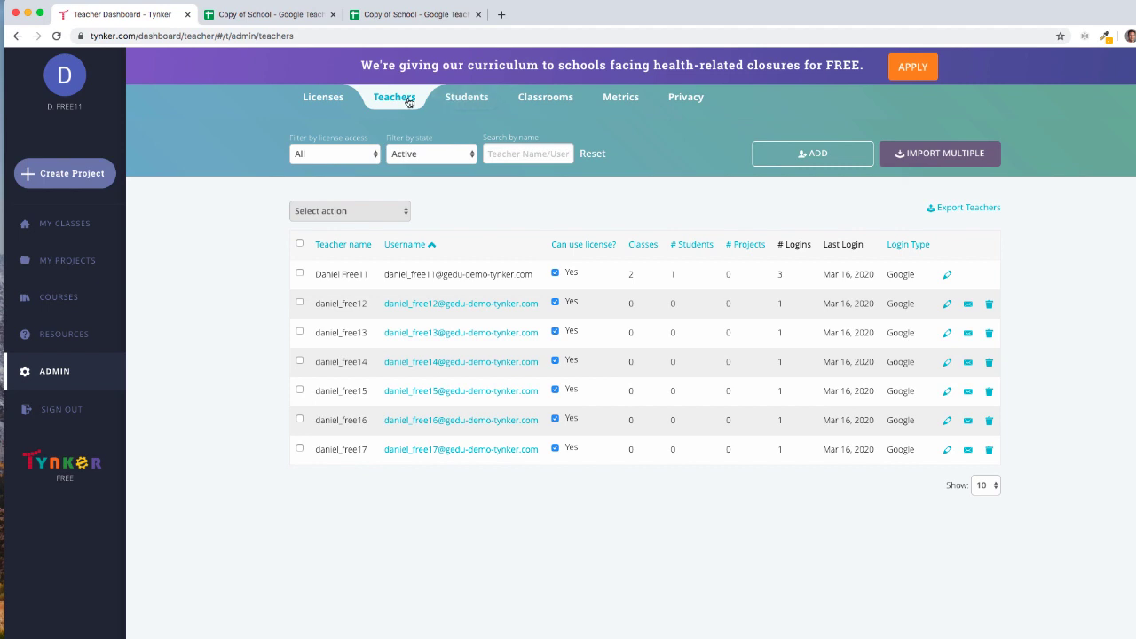
Step: Look through the admin lists of students, classrooms and teachers, returning to the student list
left_click(454, 105)
left_click(547, 107)
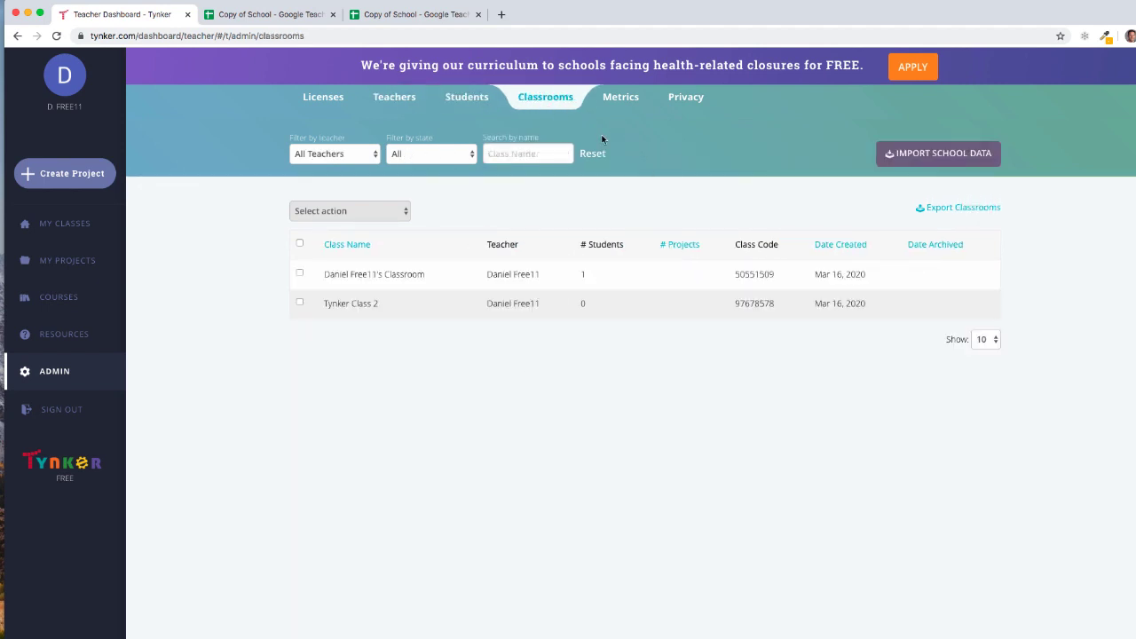
left_click(469, 99)
left_click(407, 102)
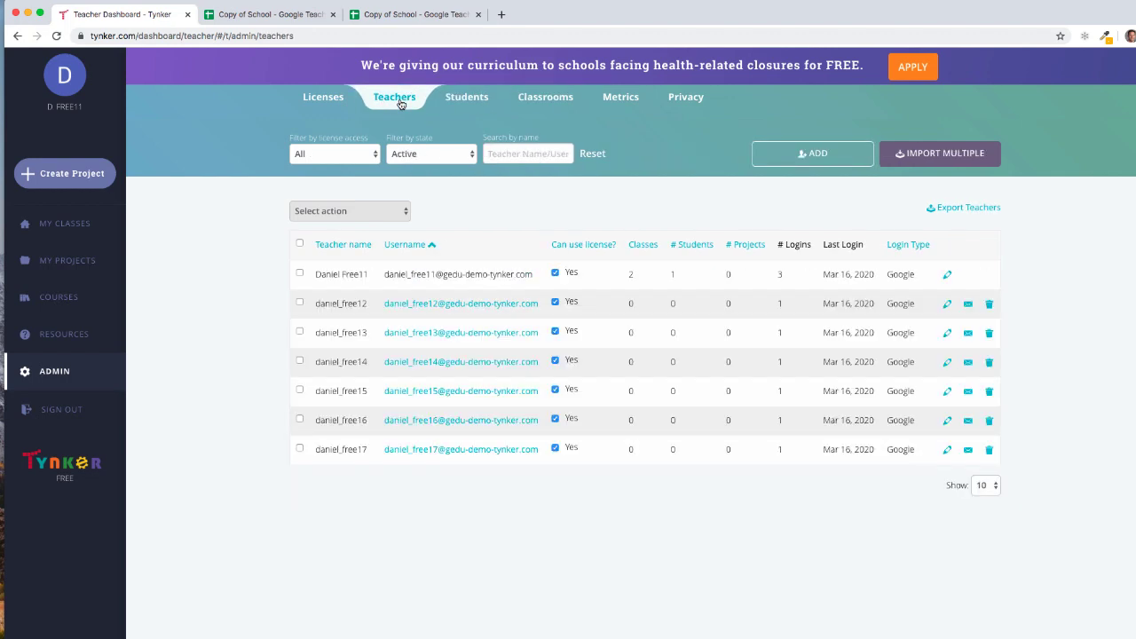
left_click(457, 99)
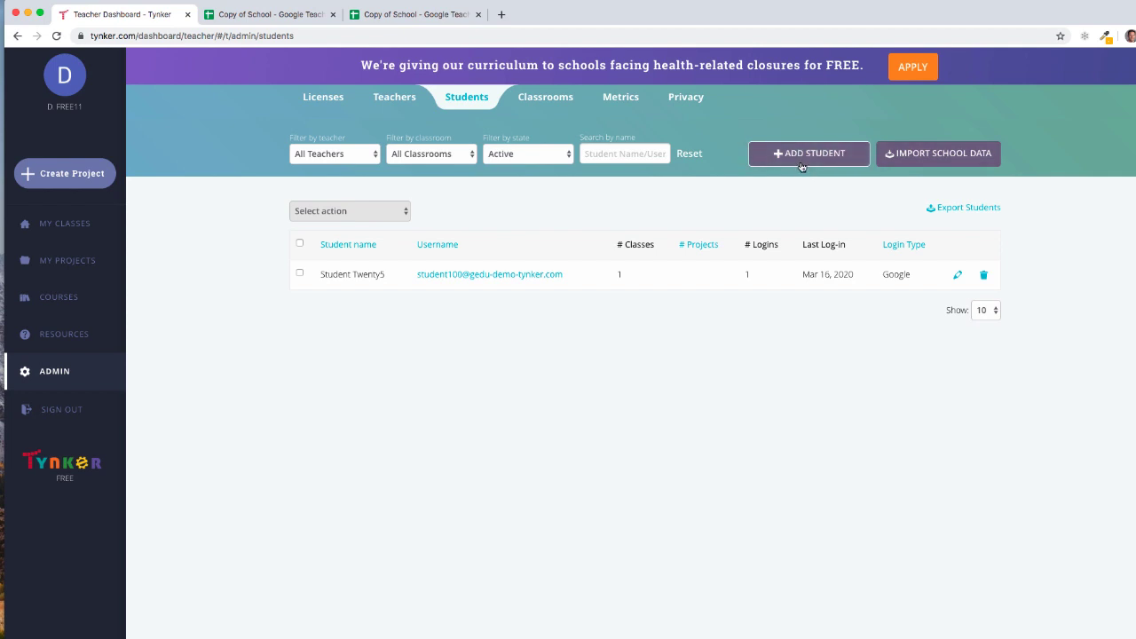
Step: Start a school data import with School Emails as teacher login method and Tynker Account as student login method
left_click(918, 154)
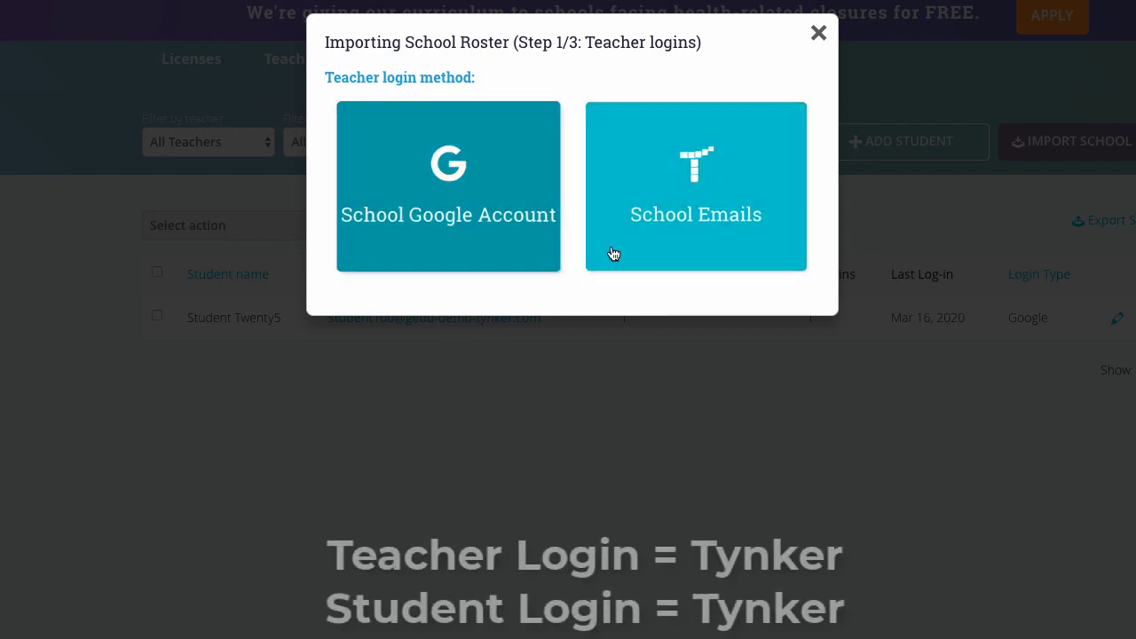
left_click(711, 190)
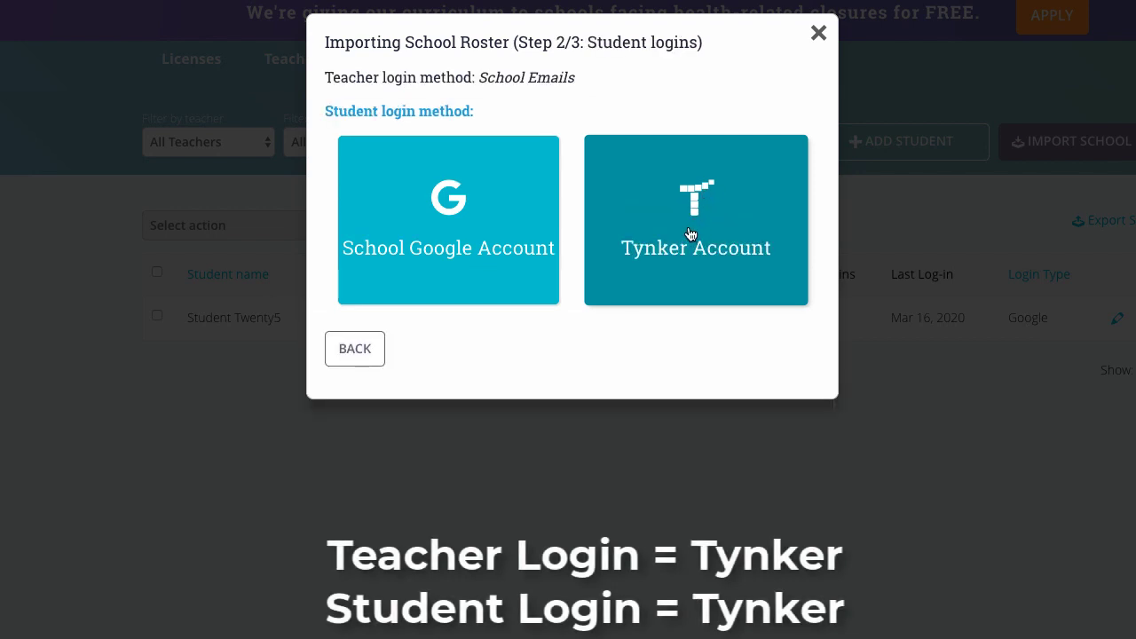
left_click(701, 259)
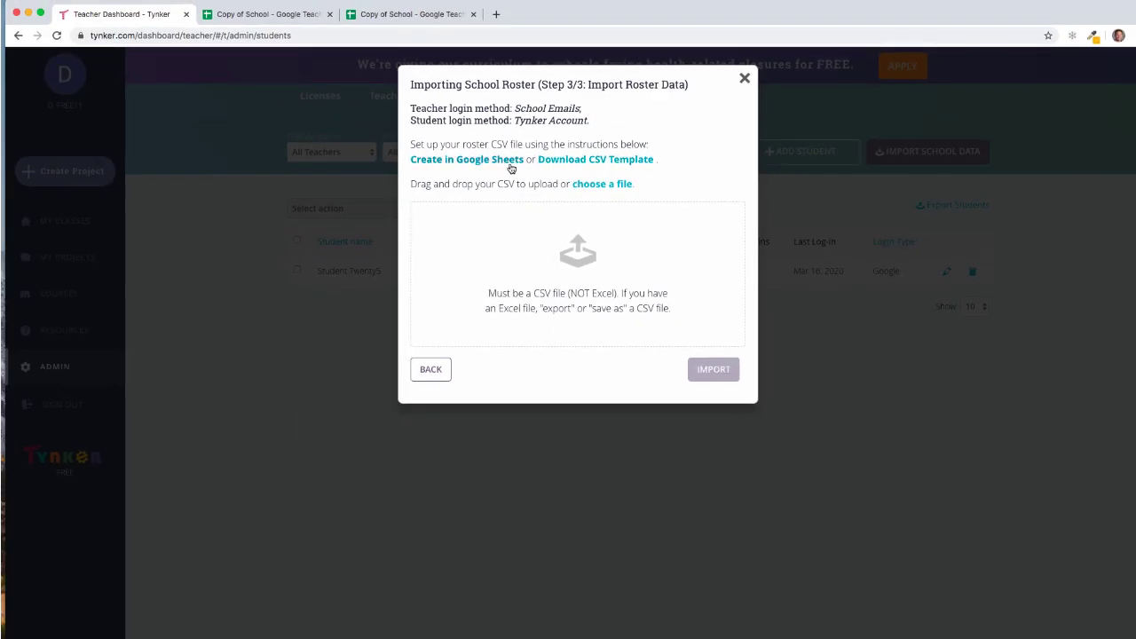
Step: Create the roster template in Google Sheets as a copy of School - Tynker Teachers and Tynker Students - V2 and open it
left_click(472, 163)
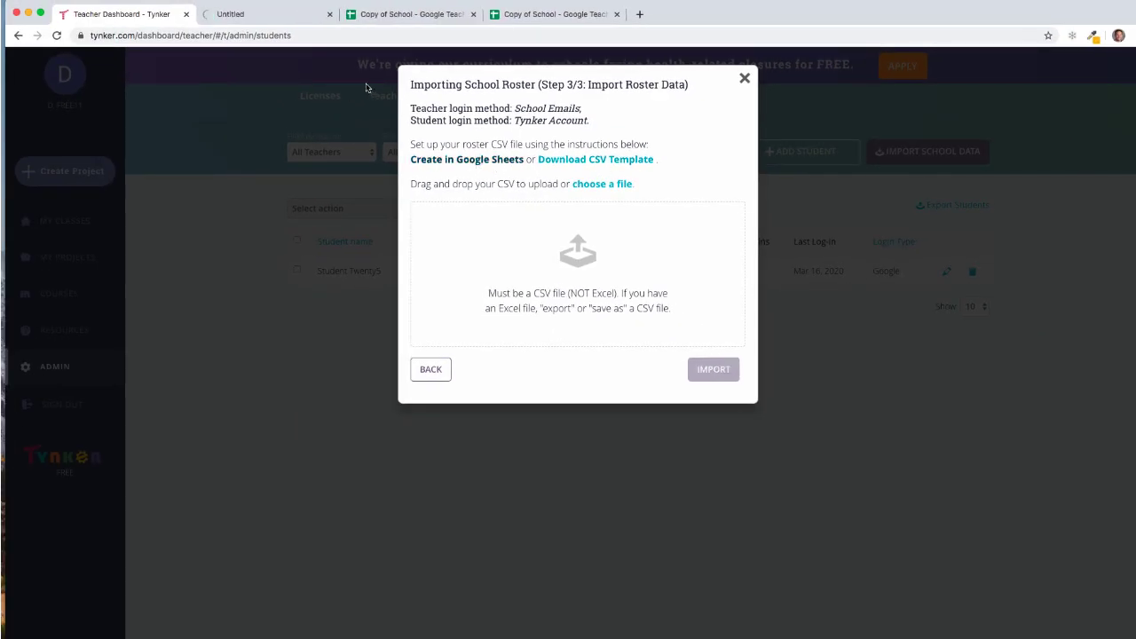
left_click(279, 15)
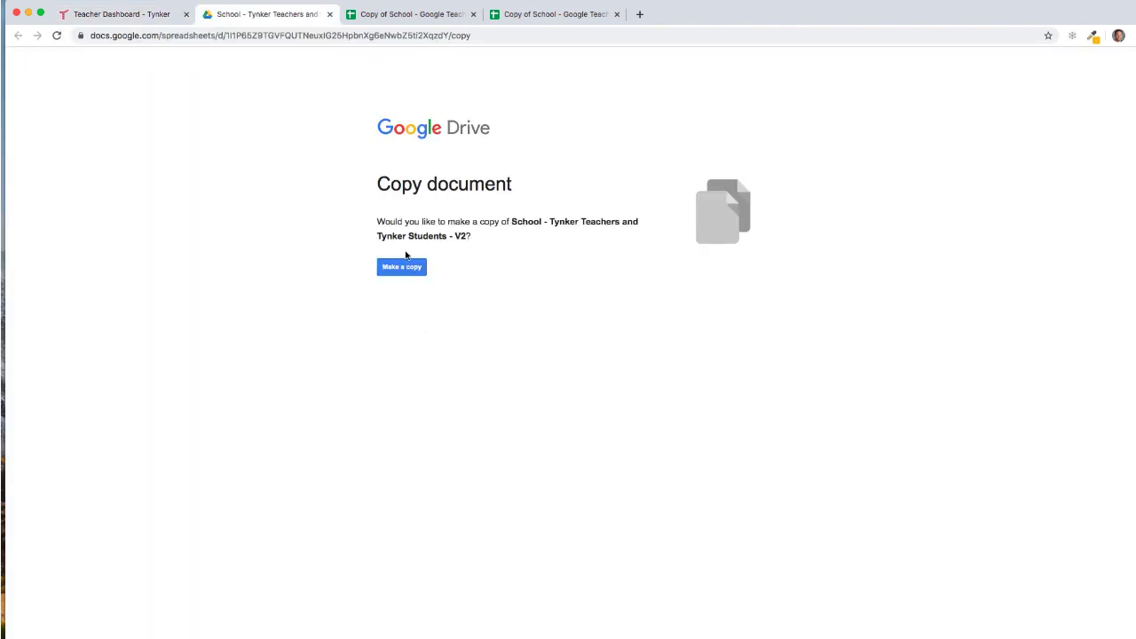
left_click(328, 15)
left_click(300, 16)
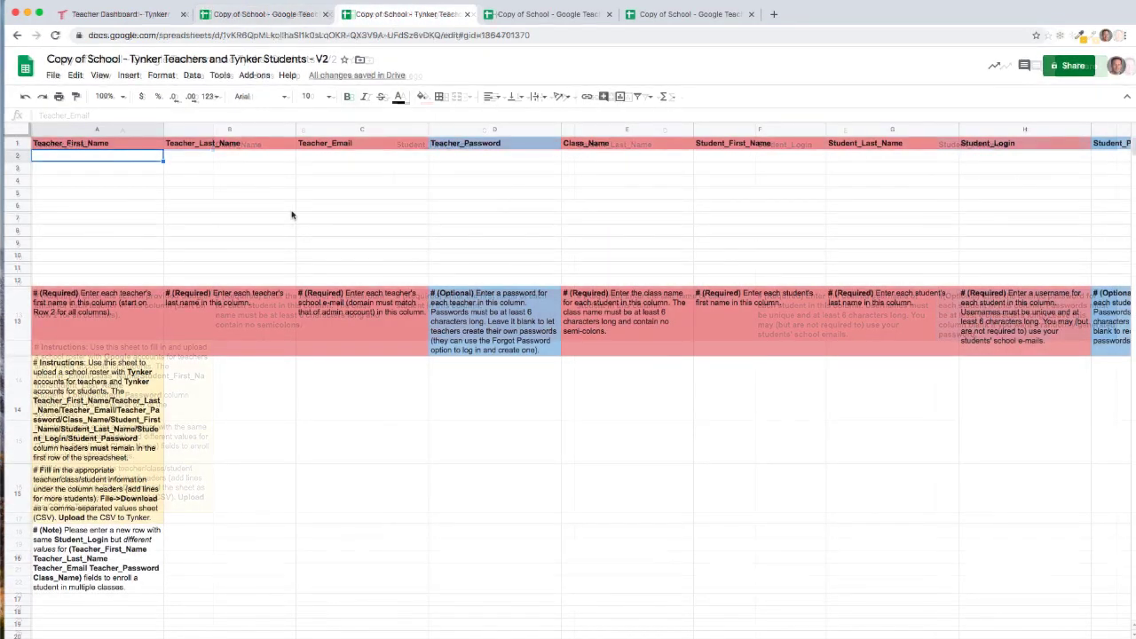
left_click(292, 217)
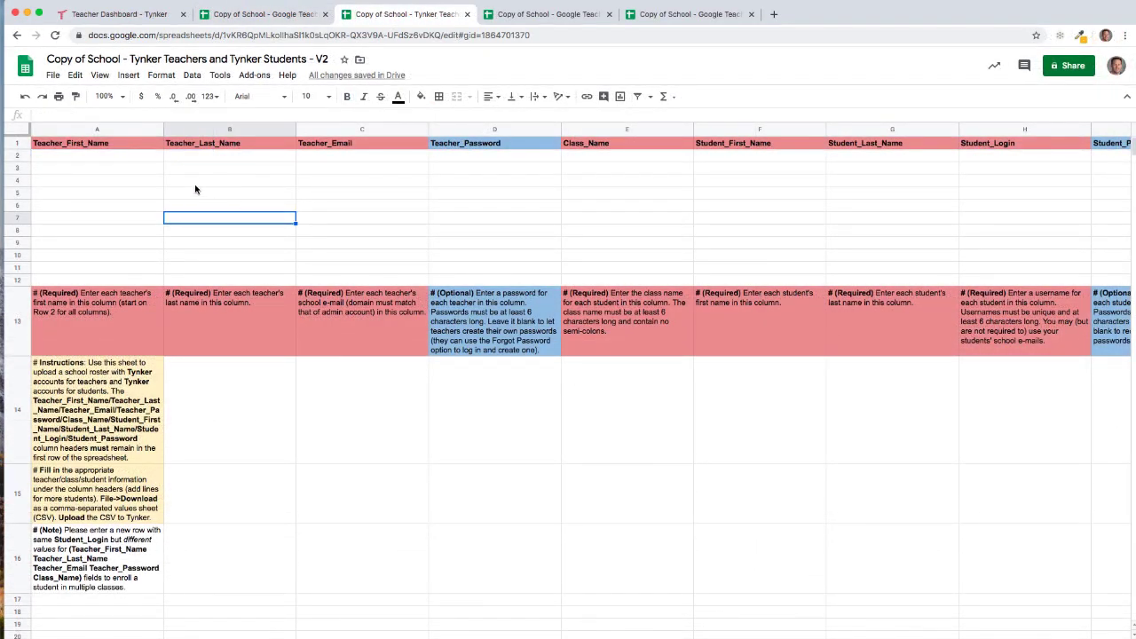
Step: Examine the roster columns one by one along row 2, from Teacher_First_Name through Student_Password
left_click(98, 157)
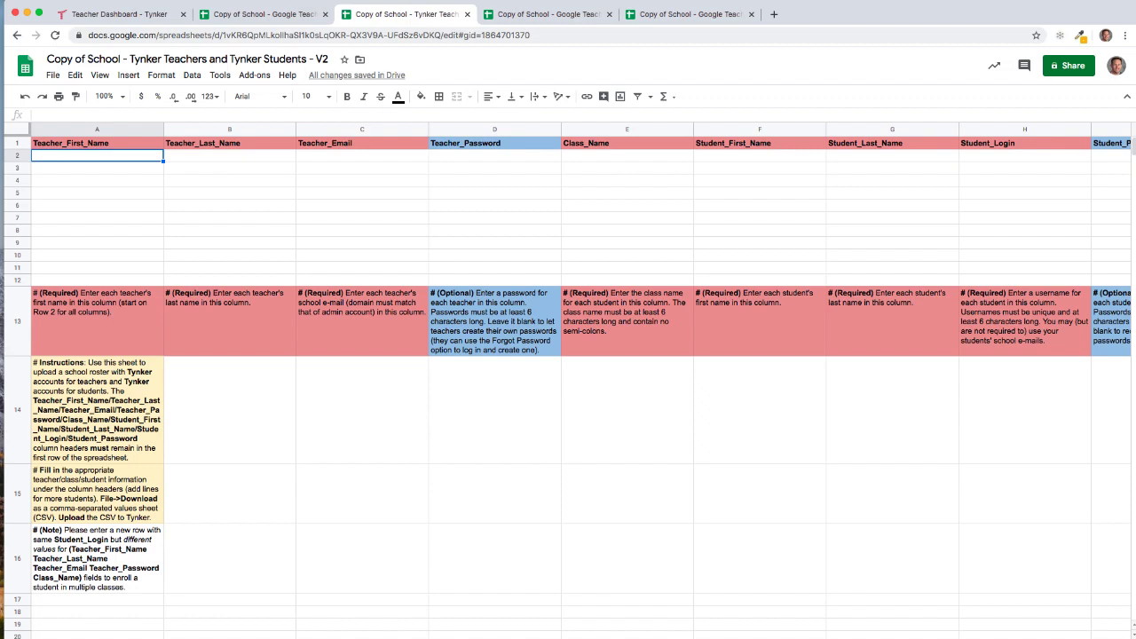
left_click(230, 156)
key("Tab")
key("Tab")
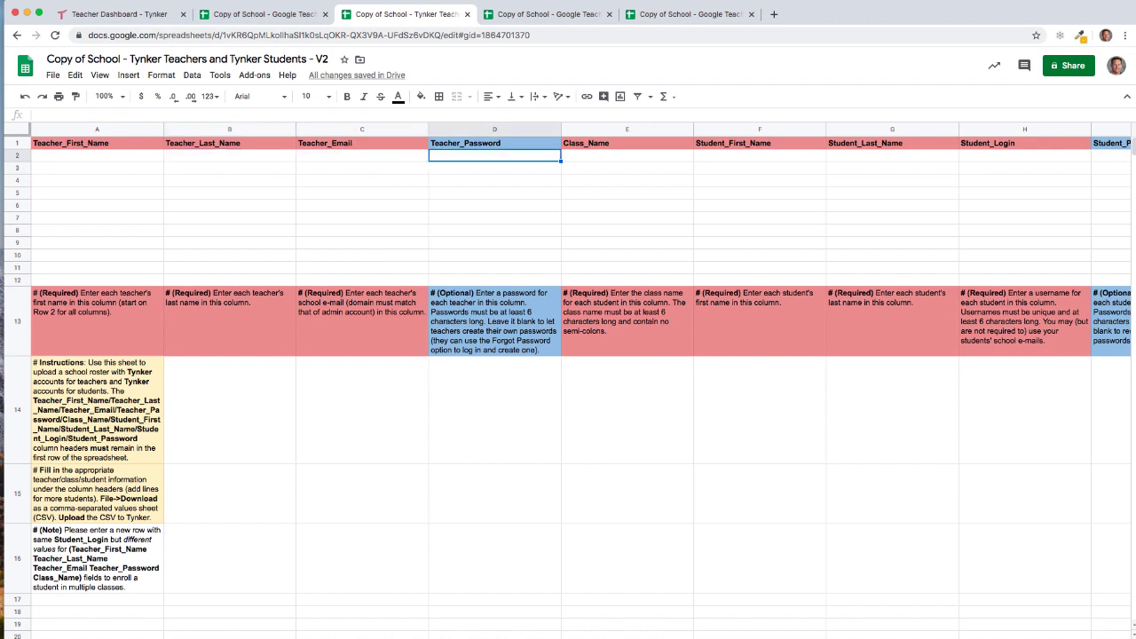
key("Tab")
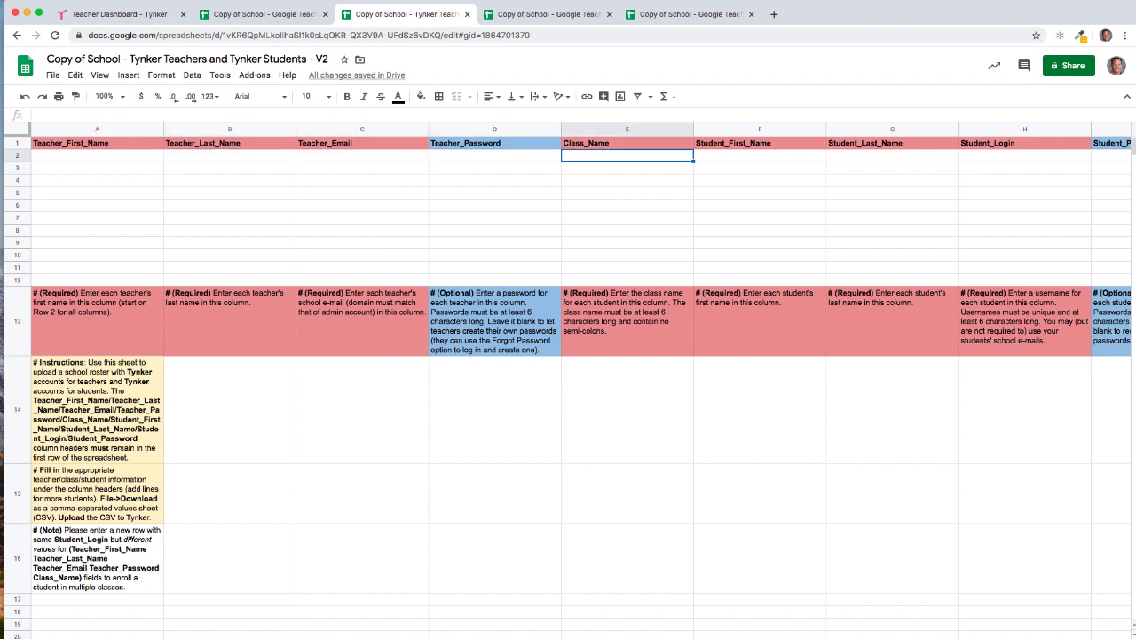
key("Tab")
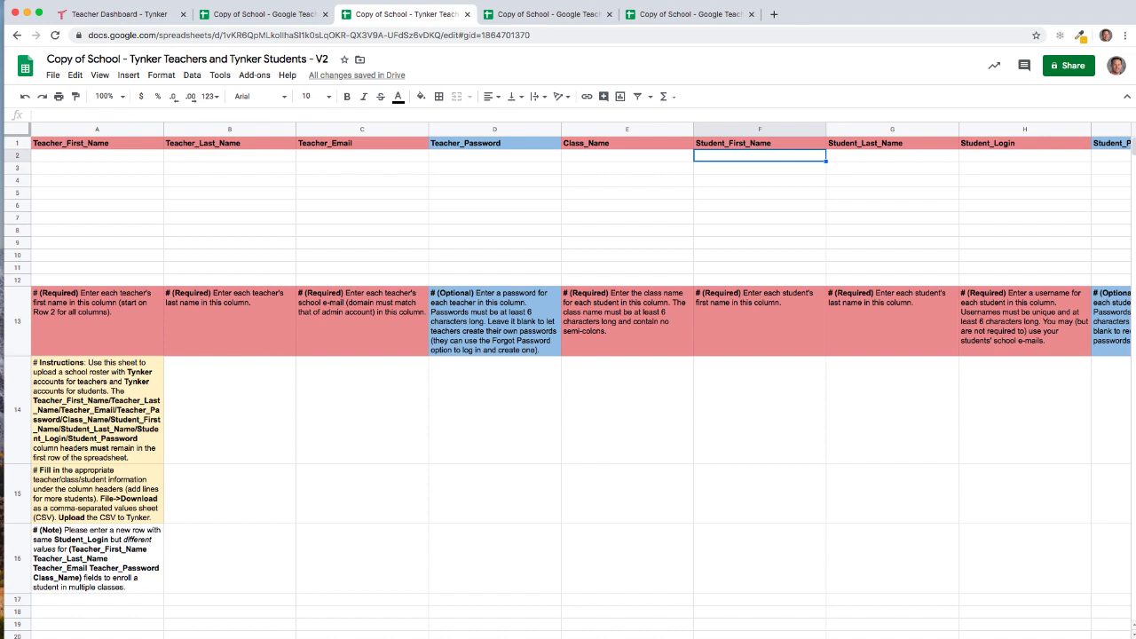
key("Tab")
key("Tab")
key("Tab")
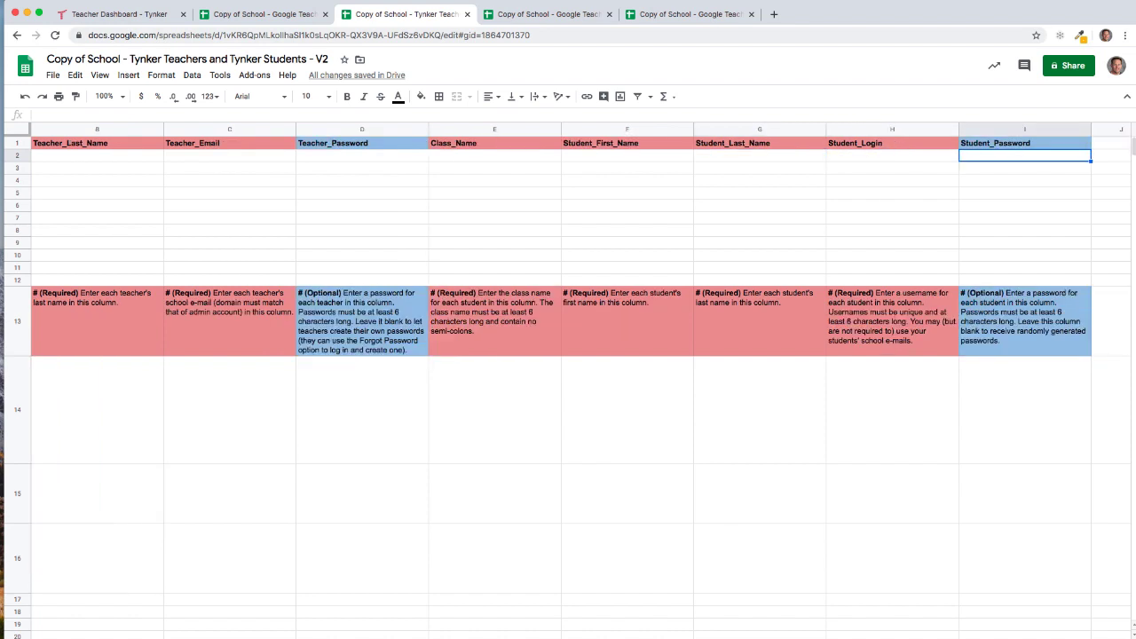
Step: Return to the Teacher_First_Name column and examine the column requirements and instructions below the empty roster rows
key("shift+Tab")
key("shift+Tab")
key("shift+Tab")
key("shift+Tab")
key("shift+Tab")
key("shift+Tab")
key("shift+Tab")
key("shift+Tab")
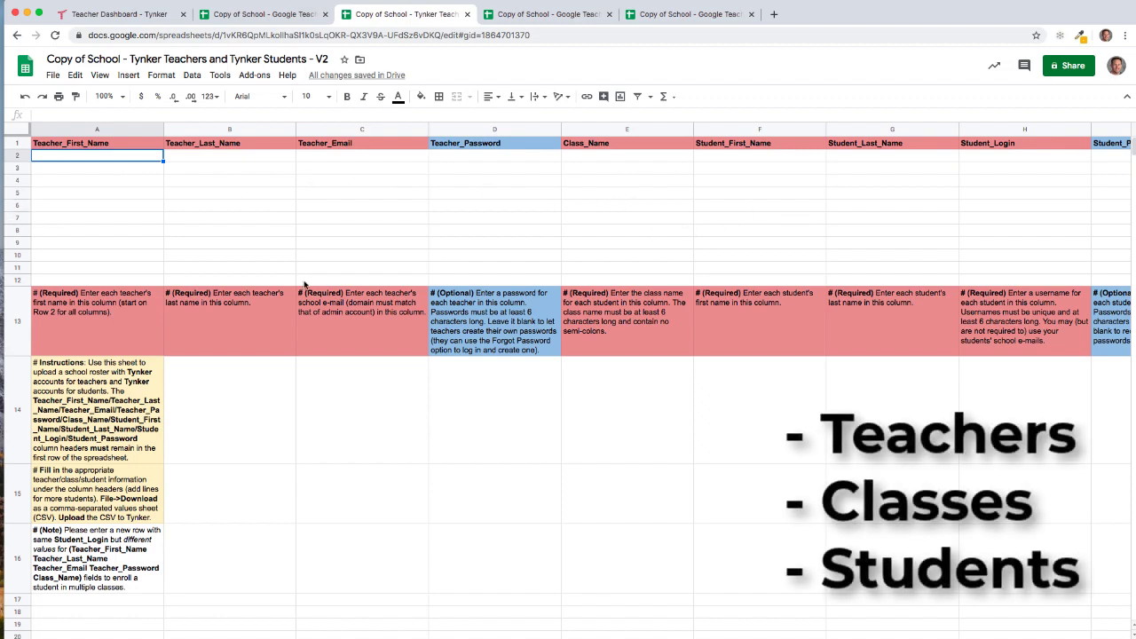
left_click(140, 283)
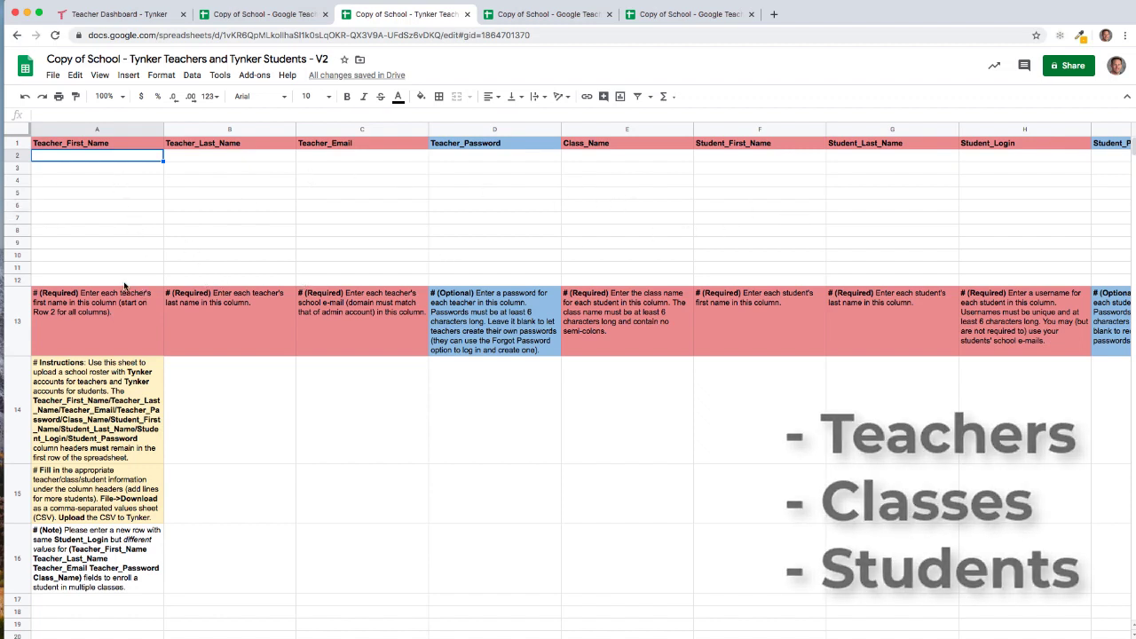
mouse_move(137, 319)
left_mouse_down()
mouse_move(205, 447)
mouse_move(212, 554)
mouse_move(134, 319)
left_mouse_up()
left_click(135, 264)
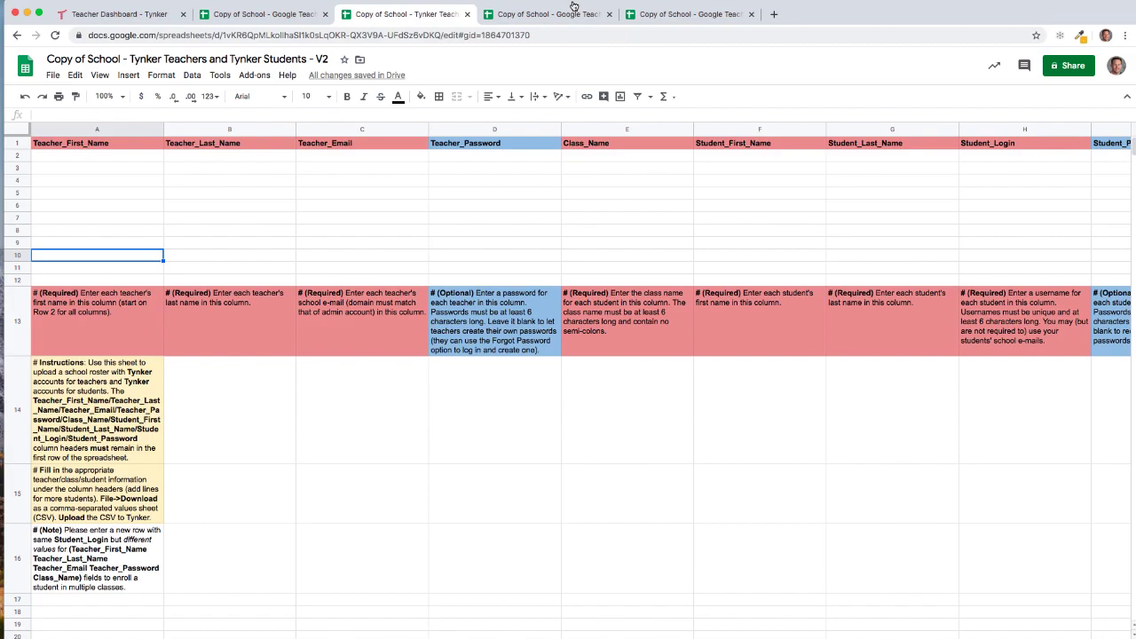
Step: Switch to Numbers and examine the headers and instructions in the downloaded Tynker Teachers and Tynker Students CSV template
key("super+Tab")
left_click(412, 172)
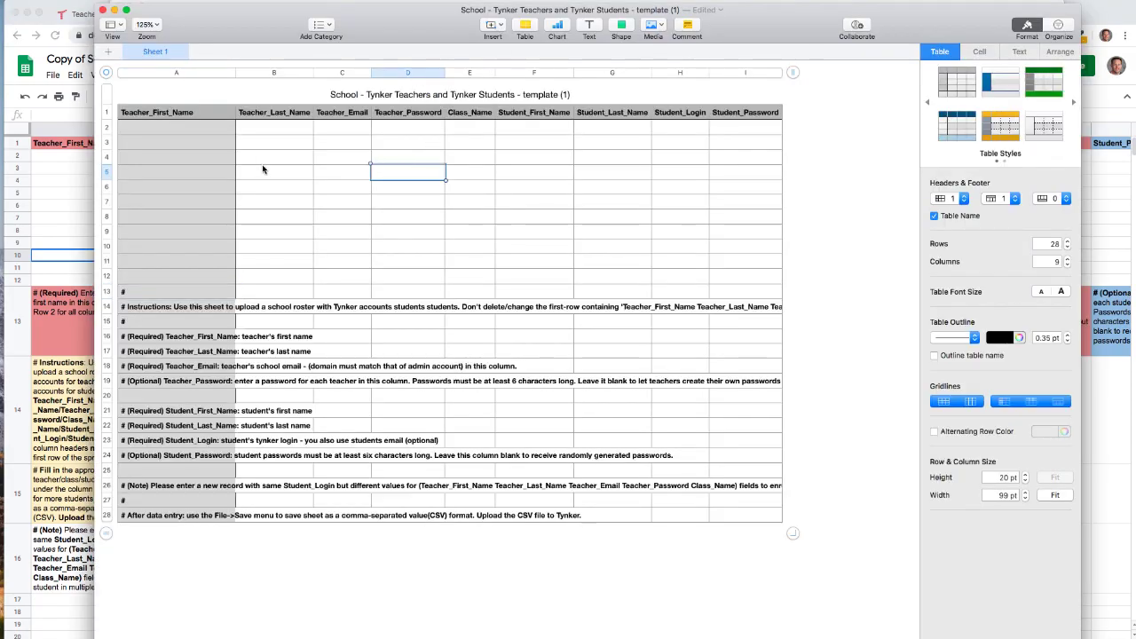
left_click_drag(177, 129, 443, 157)
left_click(535, 217)
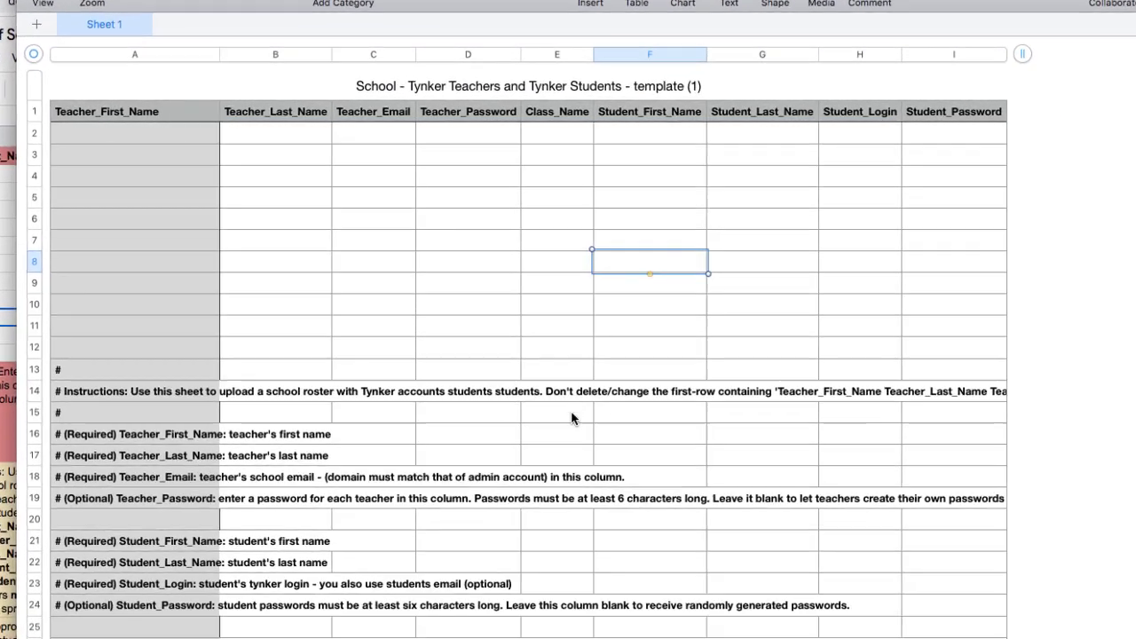
left_click(110, 352)
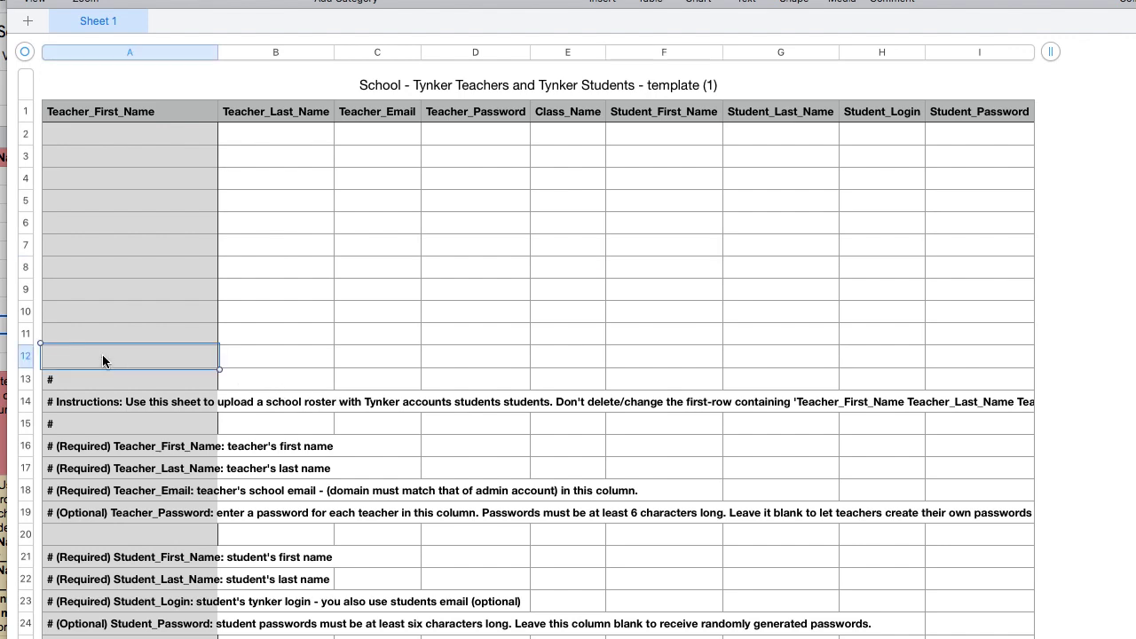
left_click(128, 635)
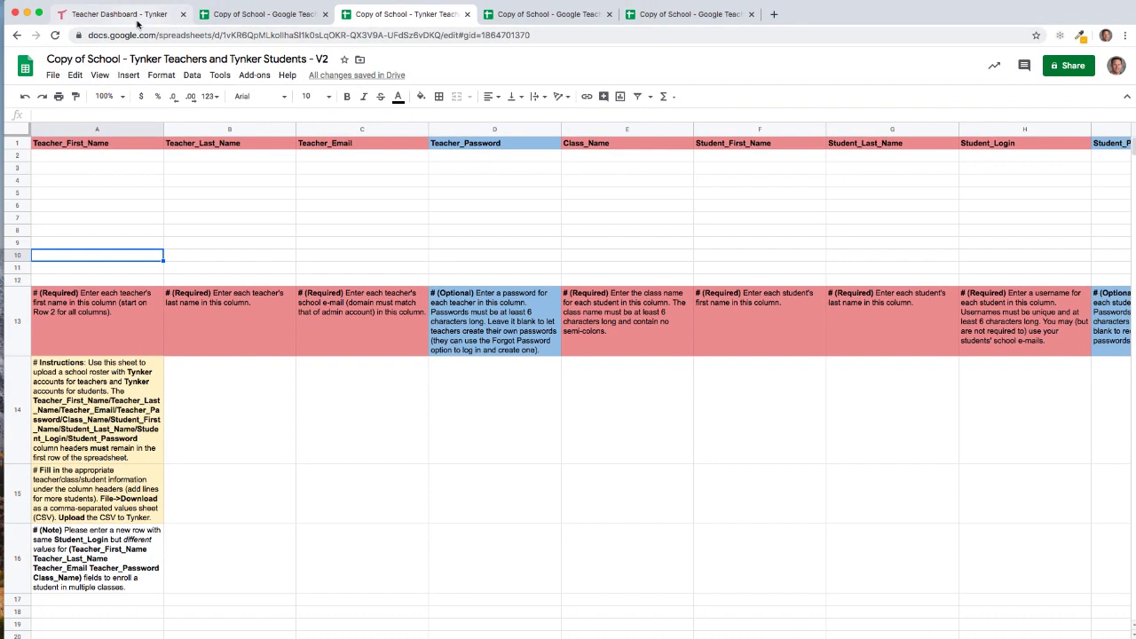
Step: Back in the Tynker dashboard, restart the school data import with School Google Account as login method for both teachers and students
left_click(134, 15)
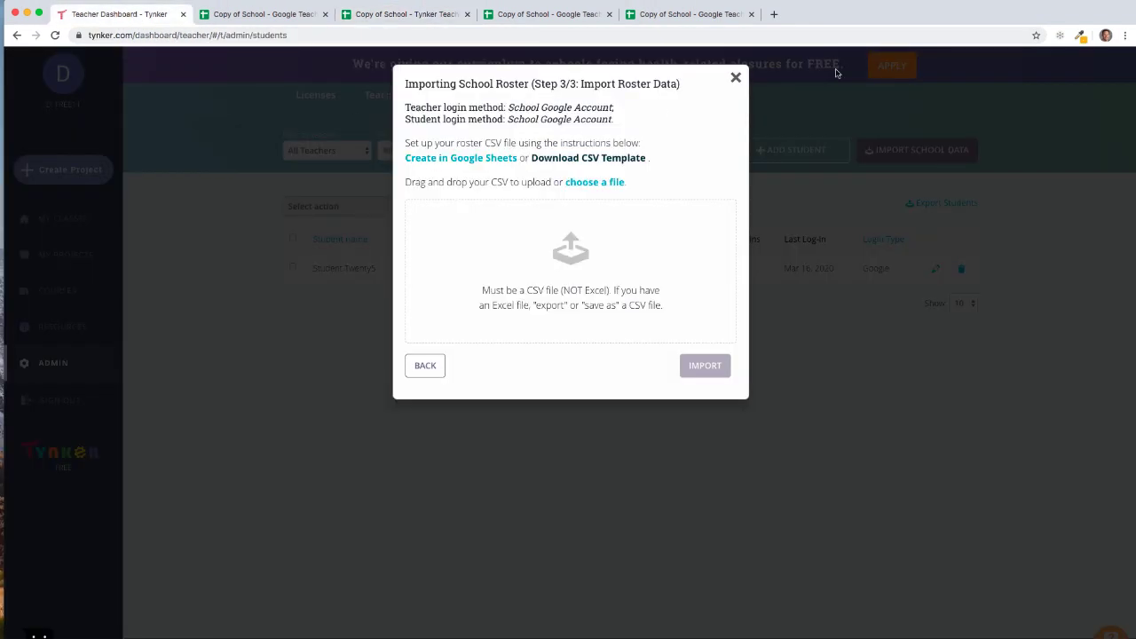
left_click(736, 78)
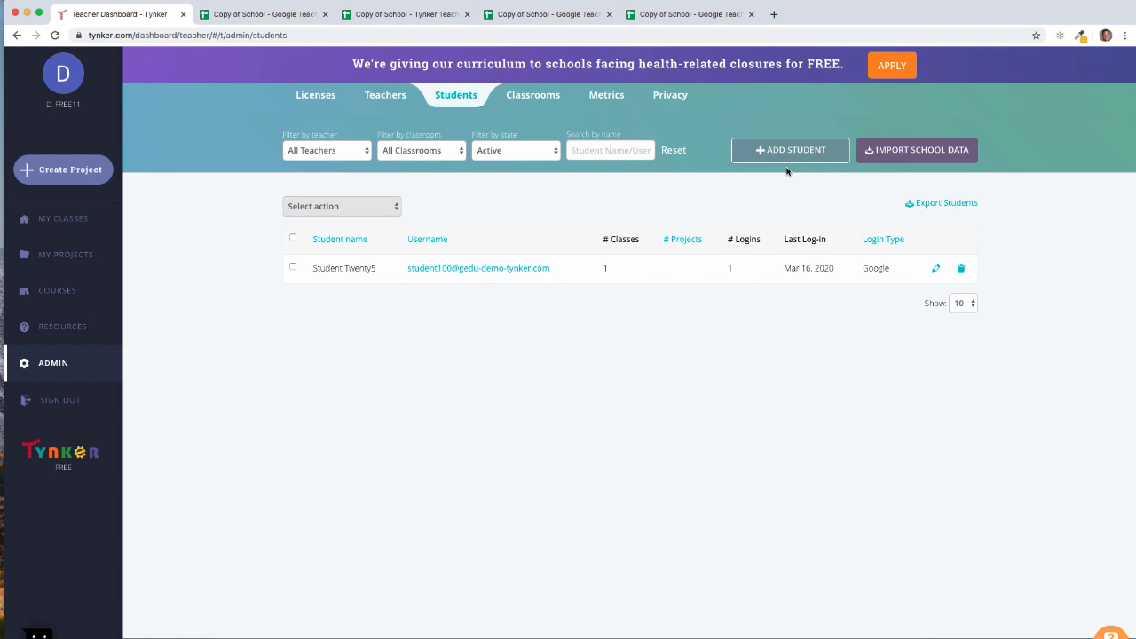
left_click(919, 151)
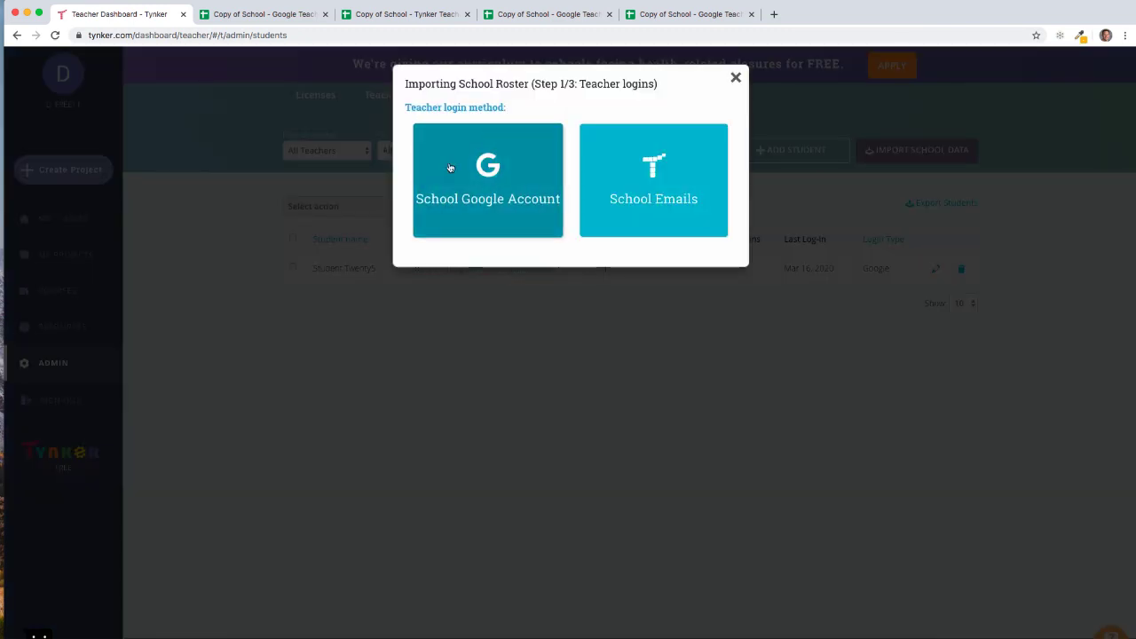
left_click(487, 165)
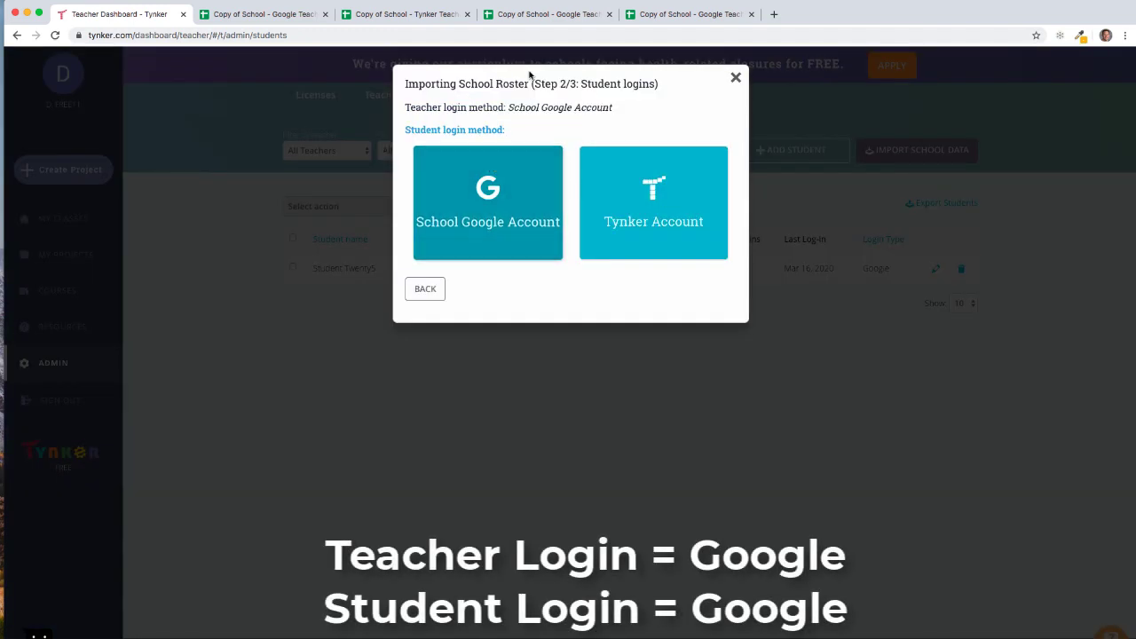
left_click(486, 218)
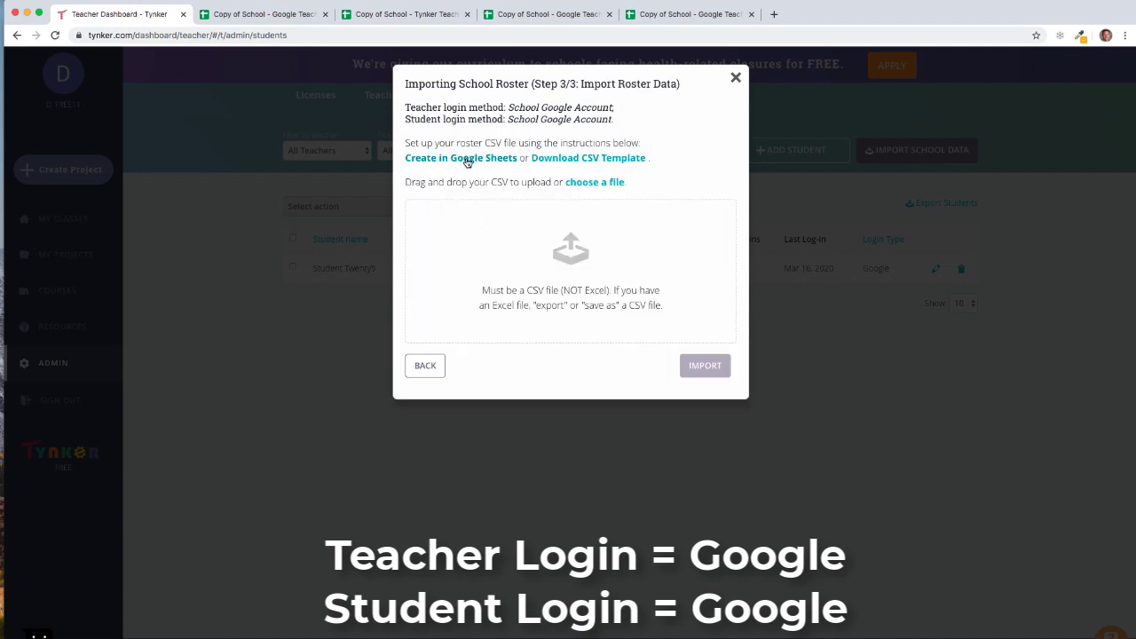
Step: Open the Google Teachers and Google Students roster sheet and examine its Teacher_Email, Class_Name and Student_Login columns and instructions
left_click(279, 15)
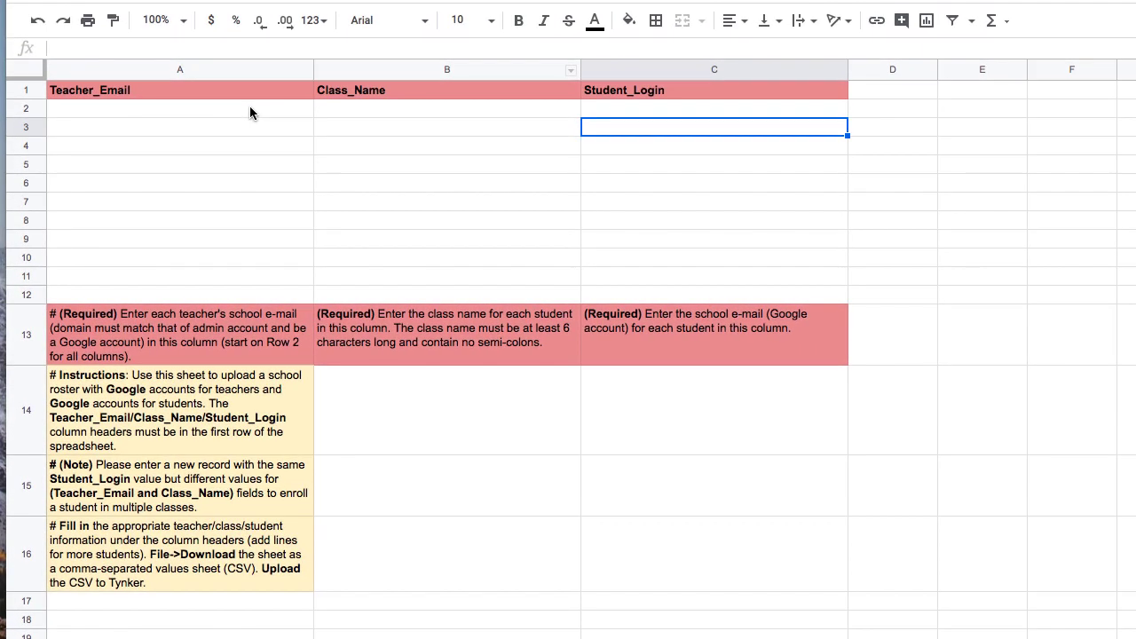
left_click(156, 110)
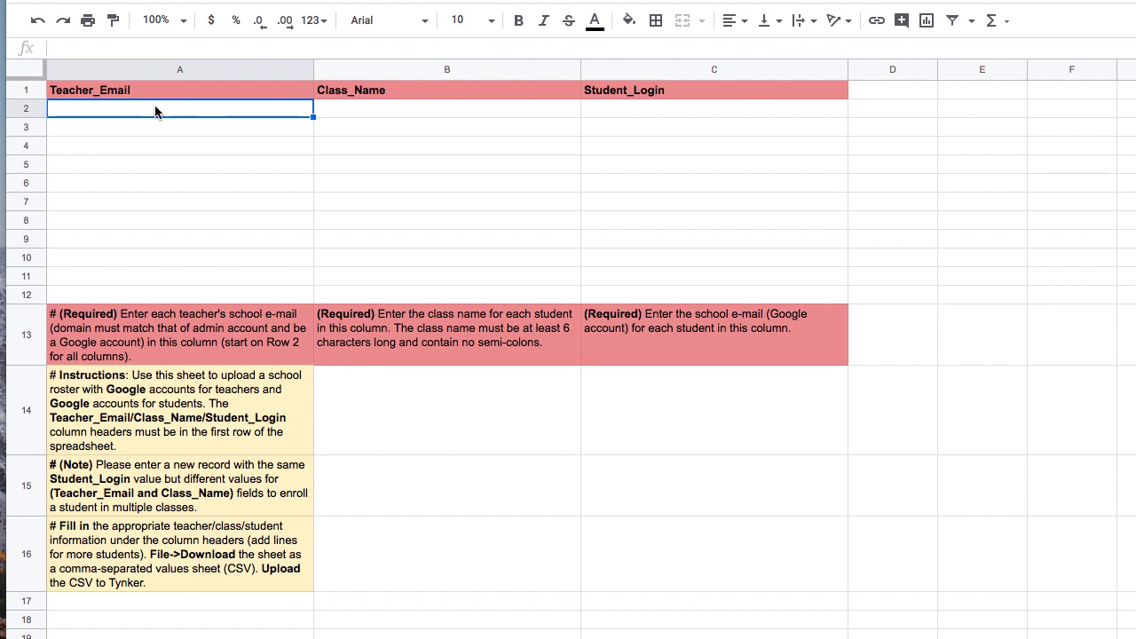
key("Tab")
key("Tab")
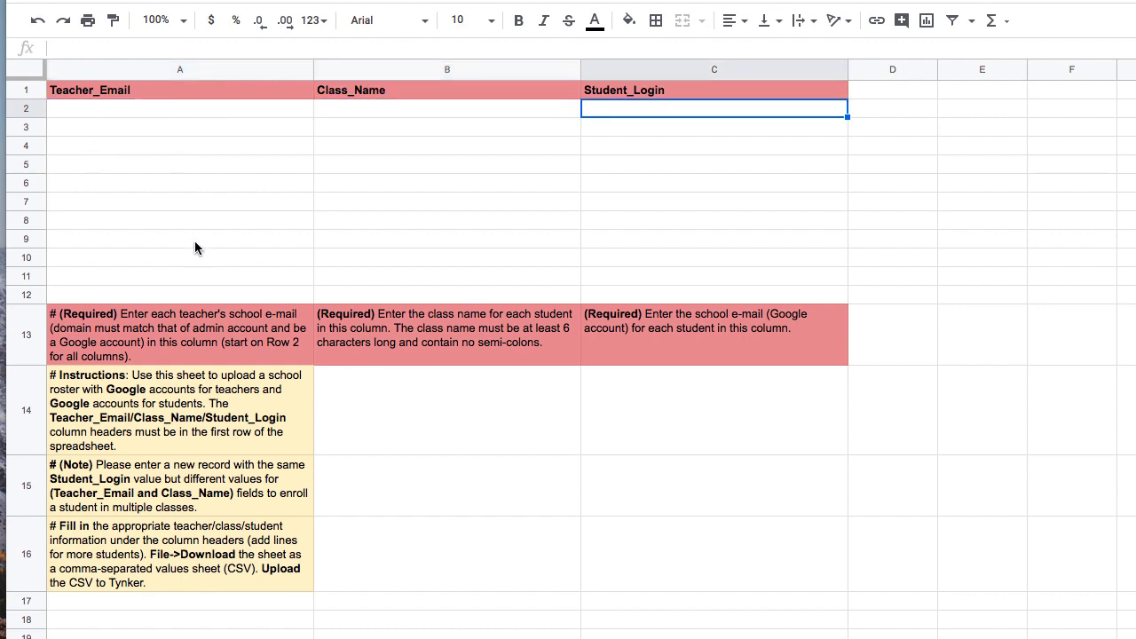
left_click_drag(166, 292, 232, 638)
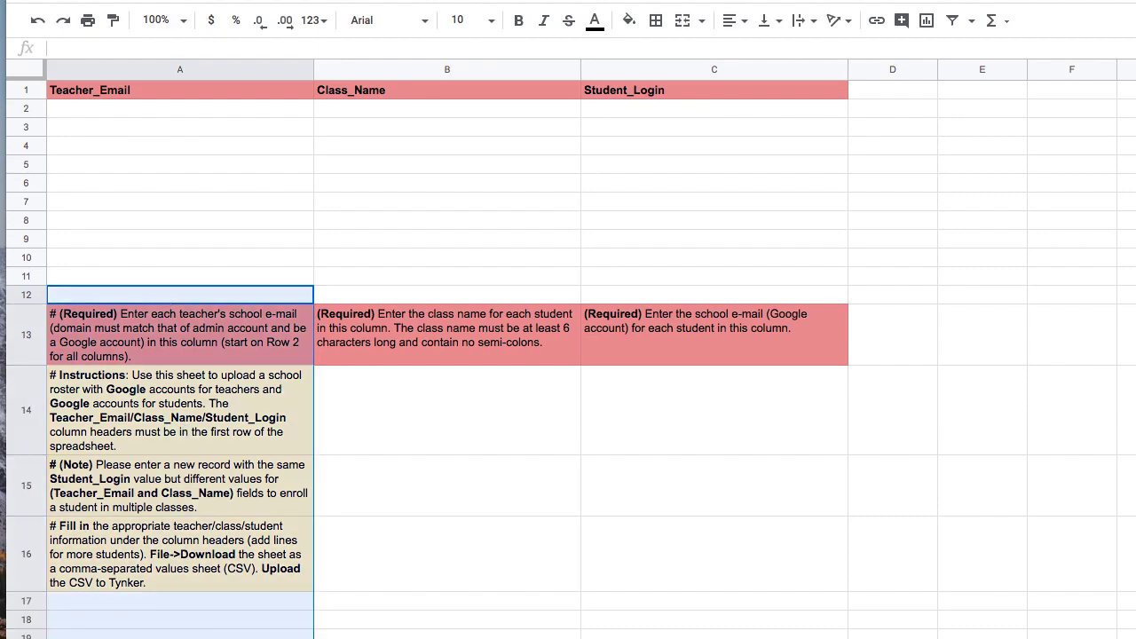
left_click(232, 638)
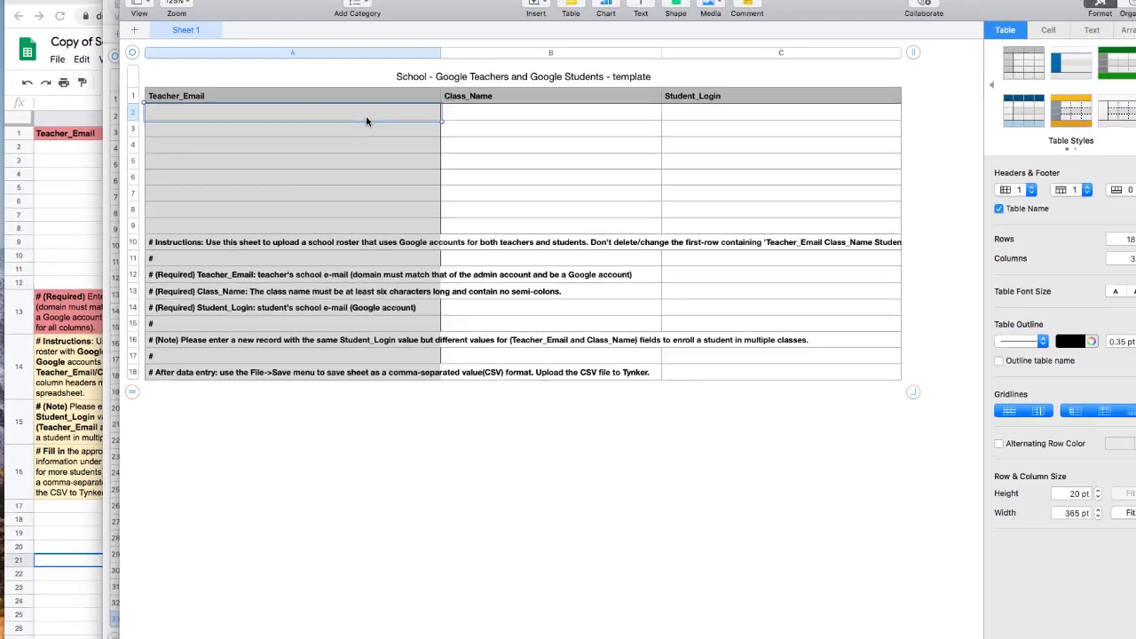
Step: Go down the Teacher_Email column of the Google Teachers and Google Students template in Numbers to row 28, examining its instruction rows
key("Return")
key("Return")
key("Return")
key("Return")
key("Return")
key("Return")
key("Return")
key("Return")
key("Return")
key("Return")
key("Return")
key("Return")
key("Return")
key("Return")
key("Return")
key("Return")
key("Return")
key("Return")
key("Return")
key("Return")
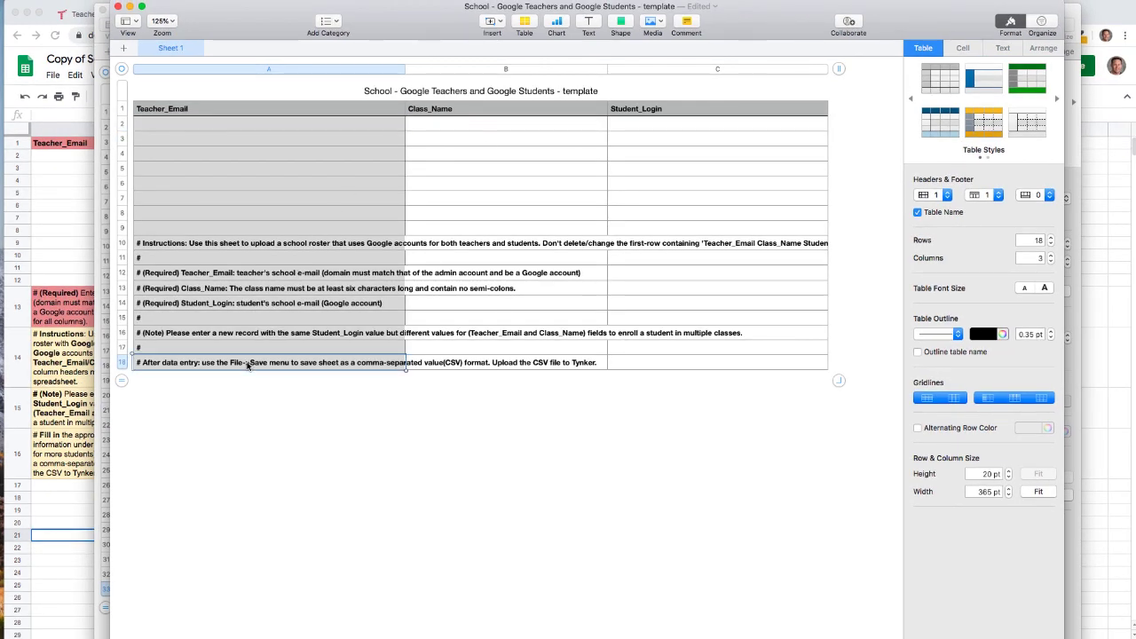
key("Return")
key("Return")
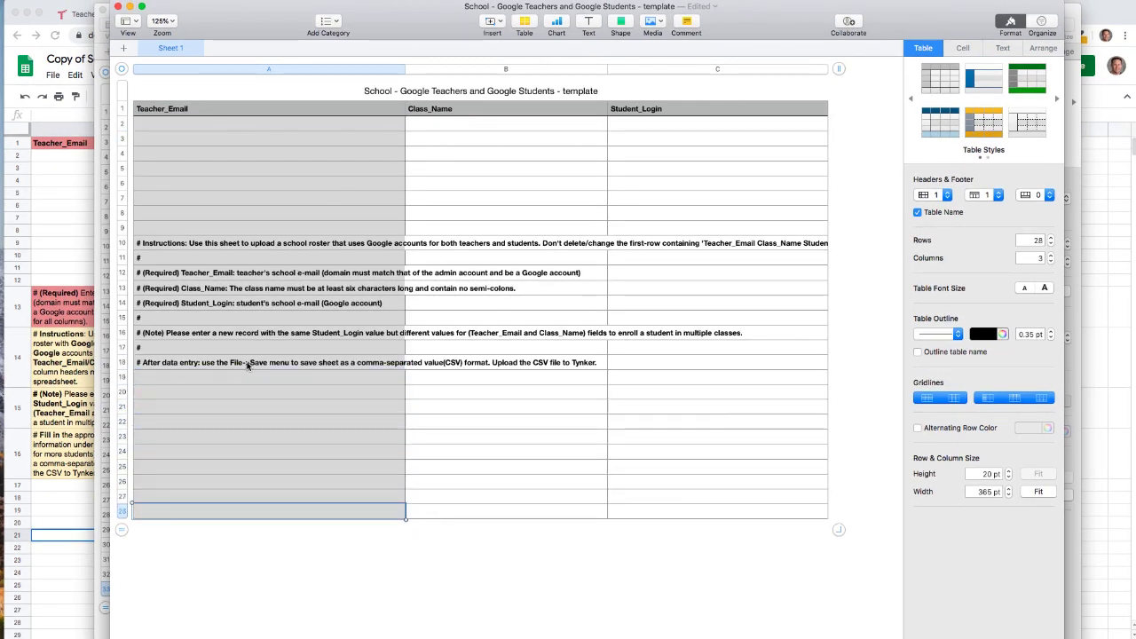
left_click(287, 210)
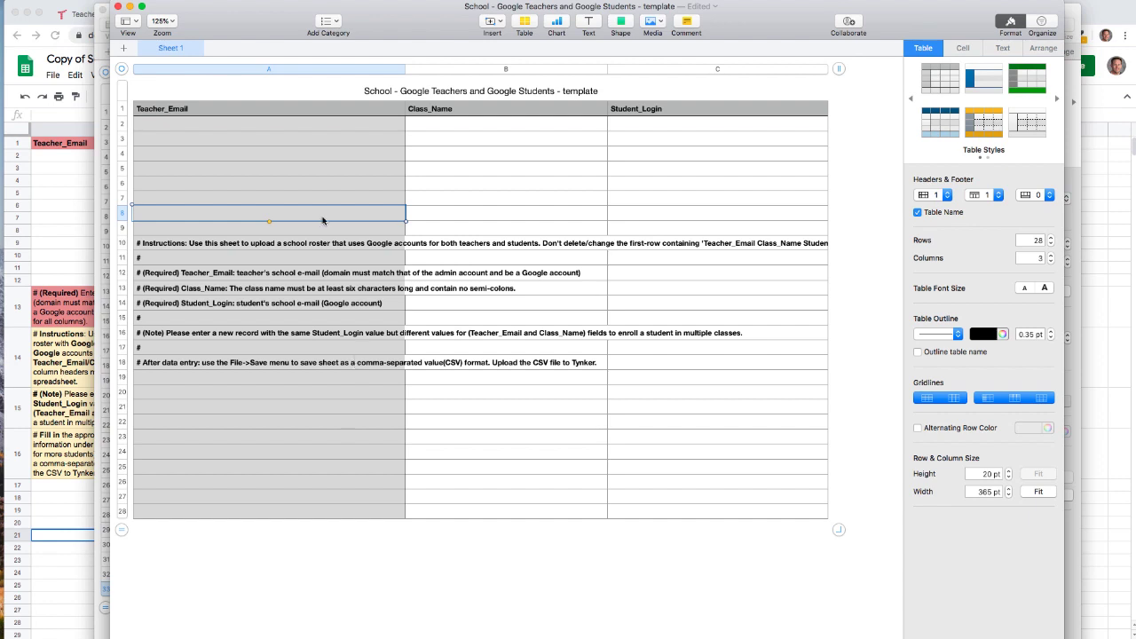
Step: Switch to the filled-in Tynker Teachers and Tynker Students sheet and examine its sample roster rows and column instructions
left_click(292, 136)
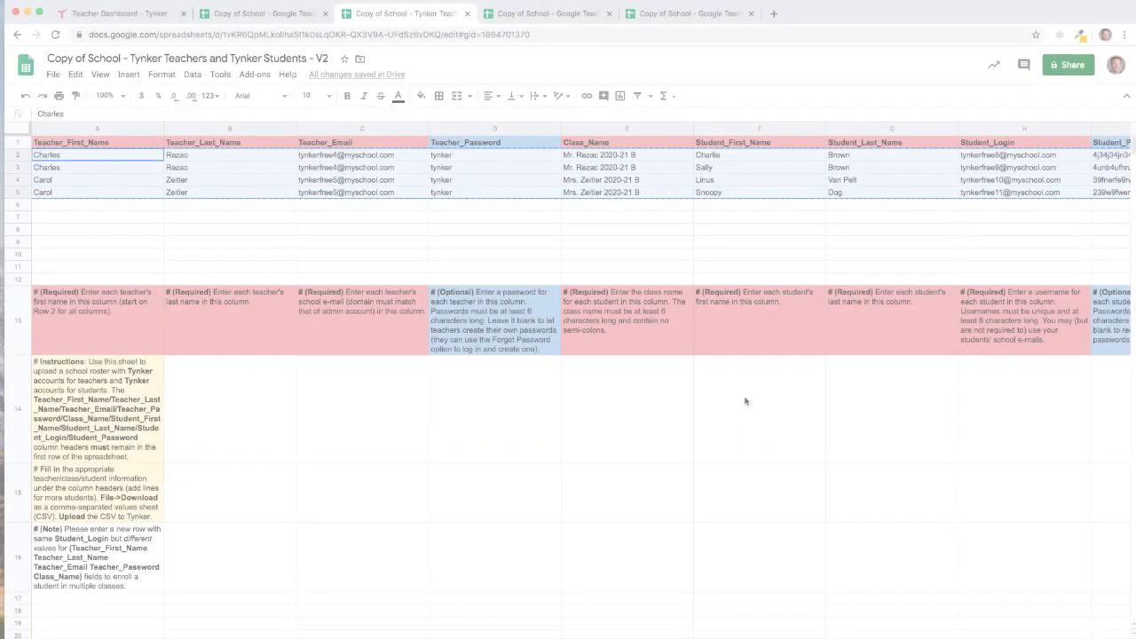
left_click(601, 471)
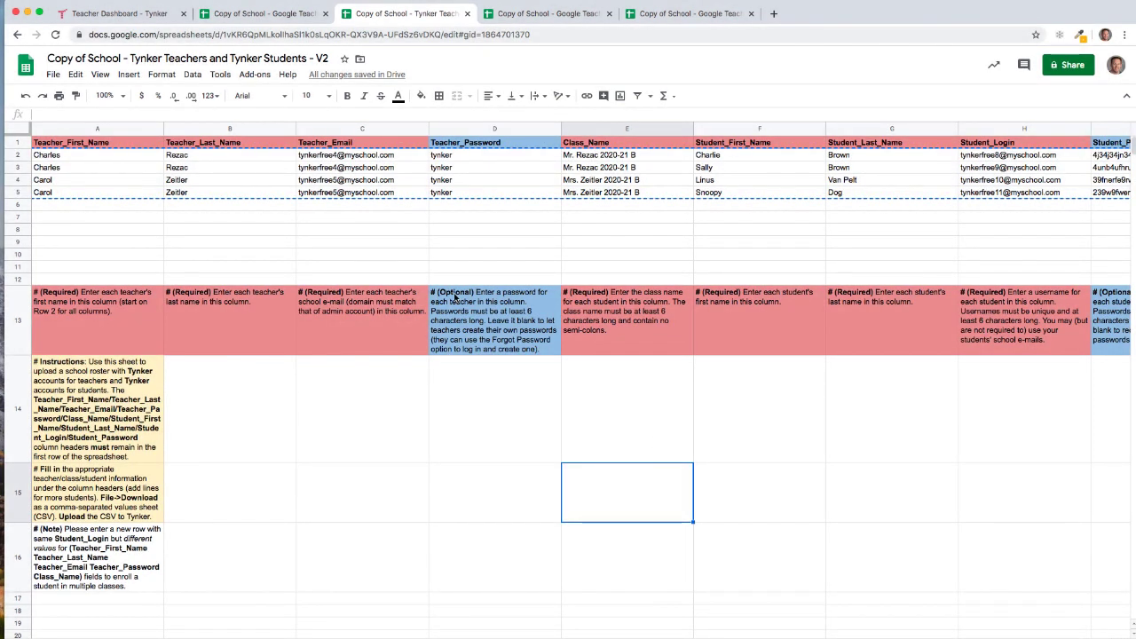
left_click(442, 250)
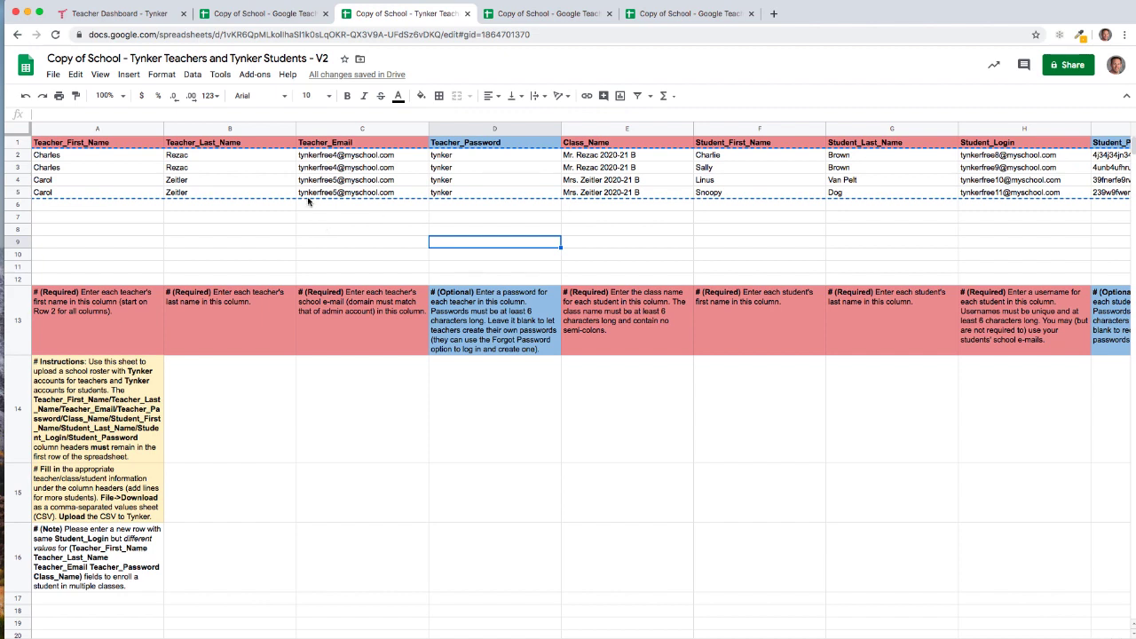
left_click(248, 245)
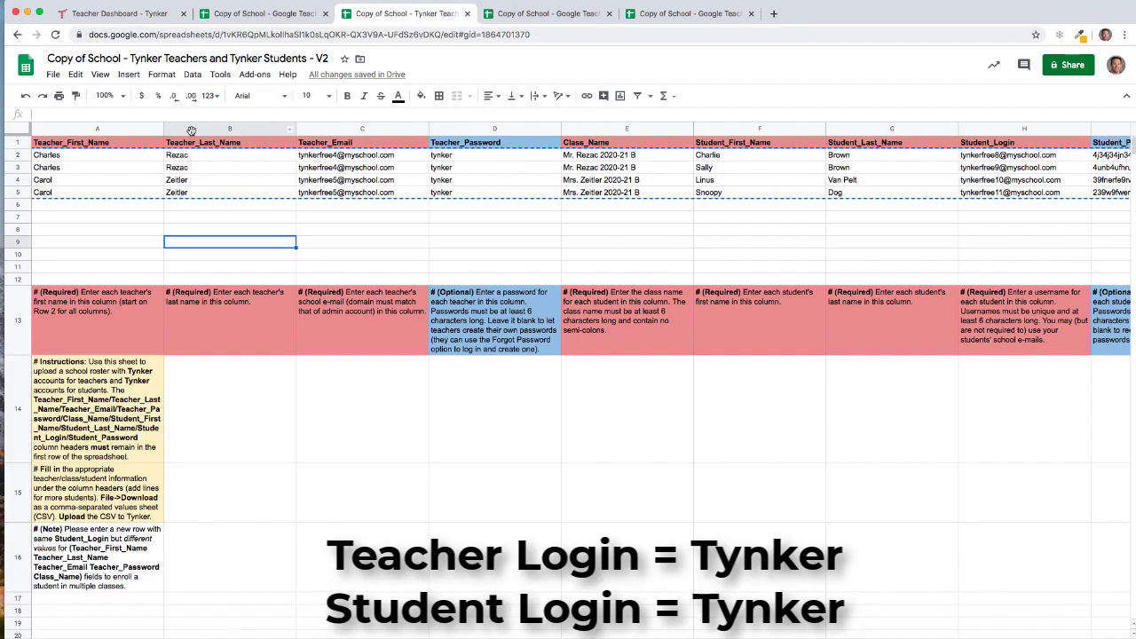
Step: Examine the first teacher's repeated entries in the Teacher_First_Name, Teacher_Last_Name and Teacher_Email columns of rows 2 and 3
left_click(99, 158)
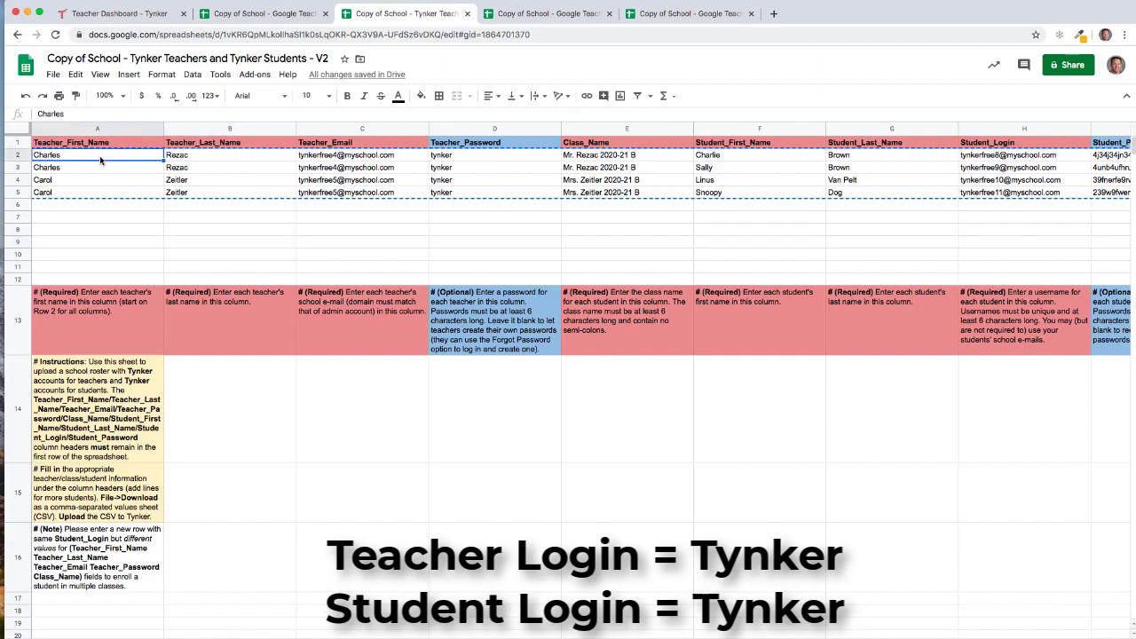
key("Right")
key("Down")
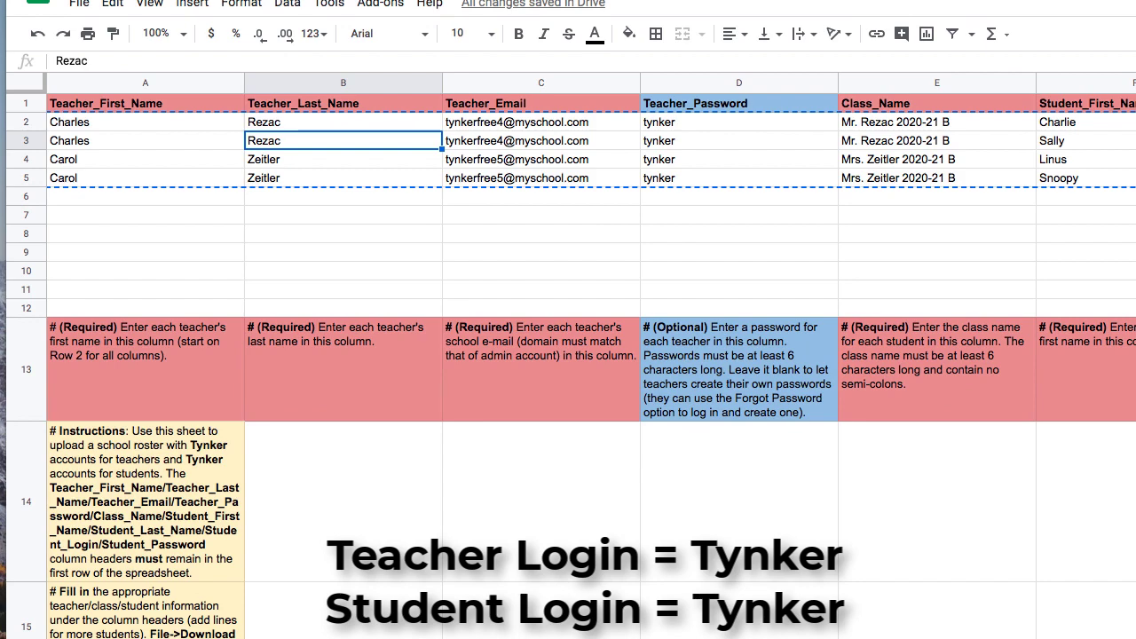
key("Left")
key("Right")
key("Right")
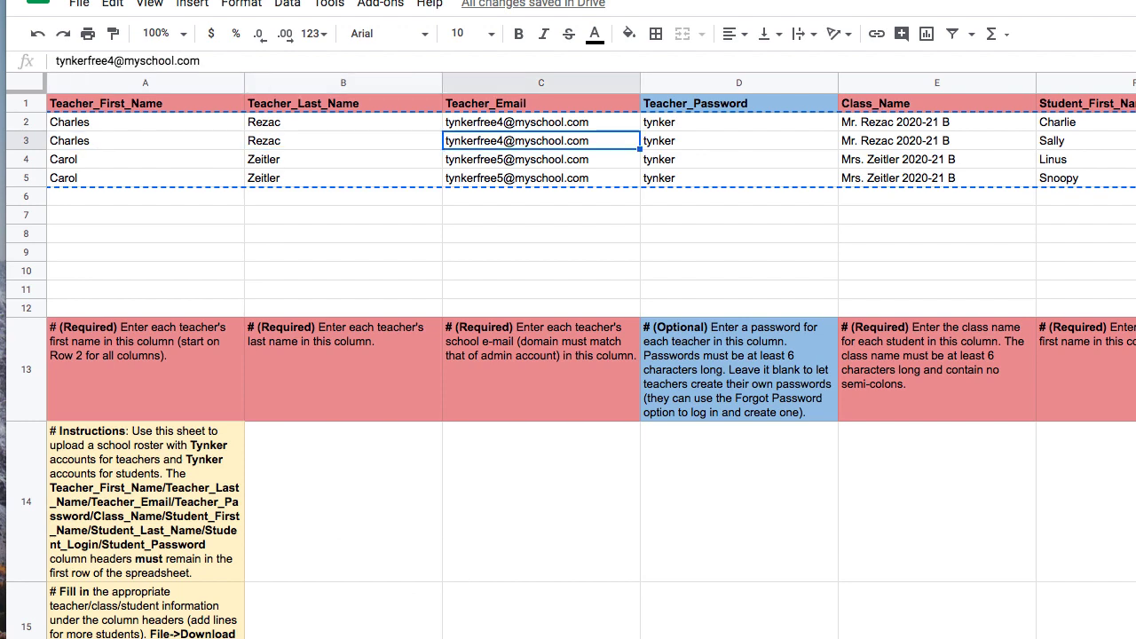
key("Down")
key("Left")
key("Left")
key("Up")
key("Up")
key("Right")
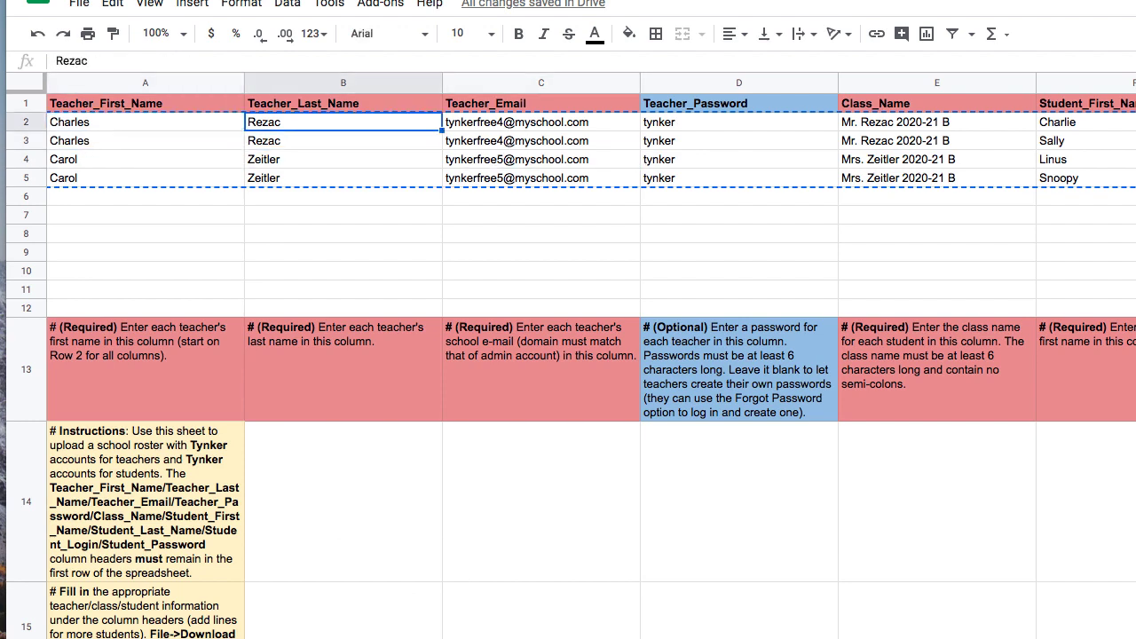
key("Left")
key("Down")
key("Right")
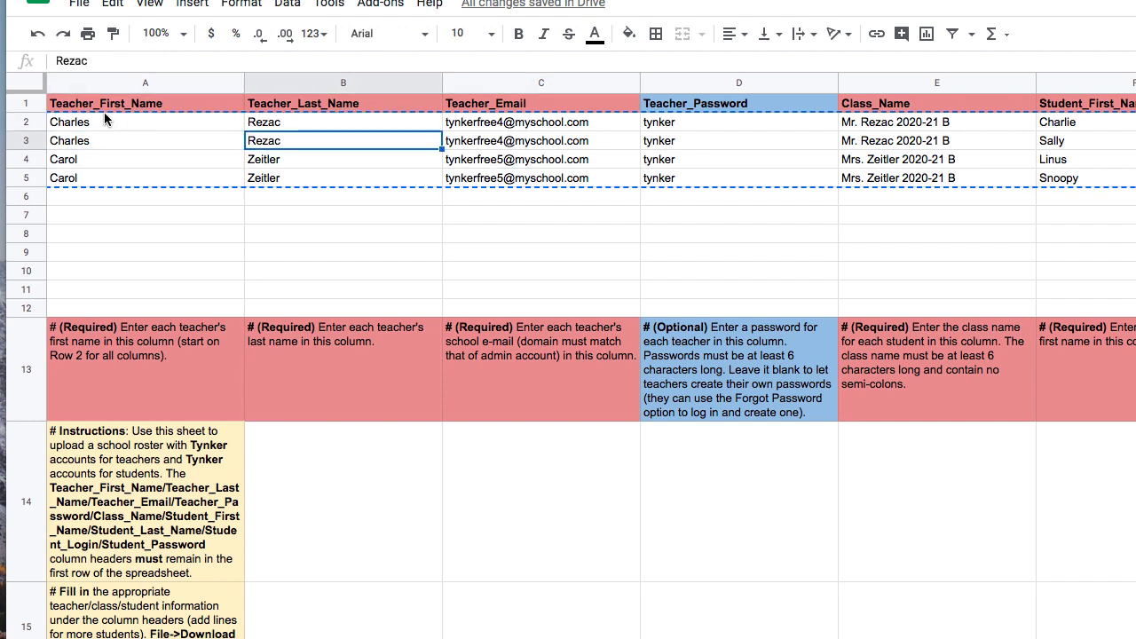
Step: Go across the first roster rows from Teacher_First_Name to Student_Password, examining the teacher, class and student entries
key("Up")
key("Left")
key("Right")
key("Right")
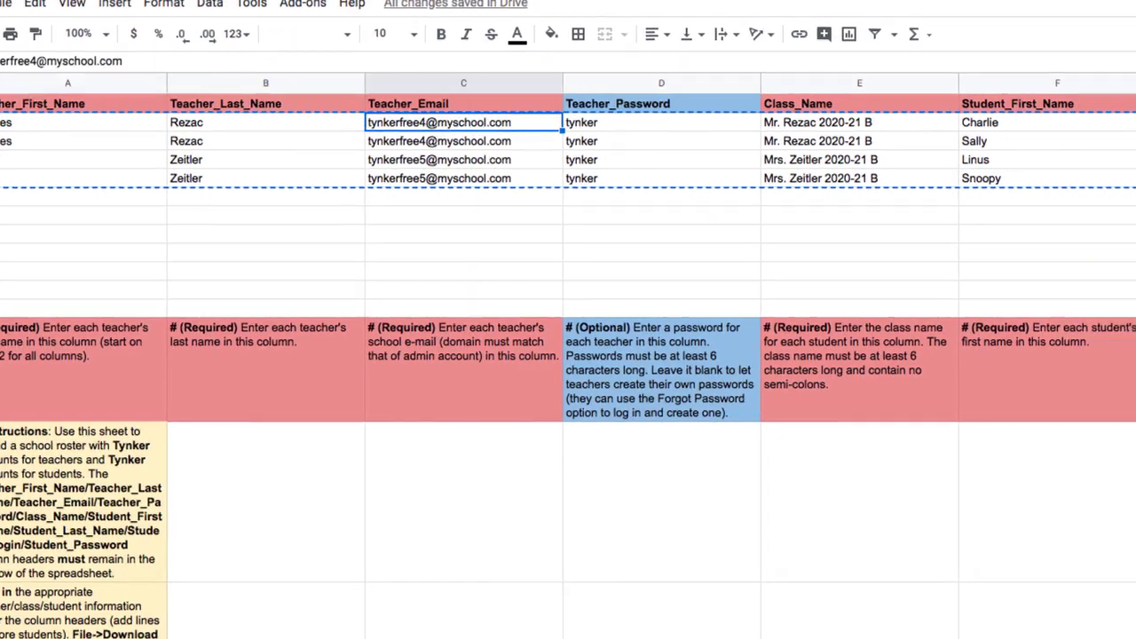
key("Right")
key("Right")
key("Right")
key("Right")
key("Down")
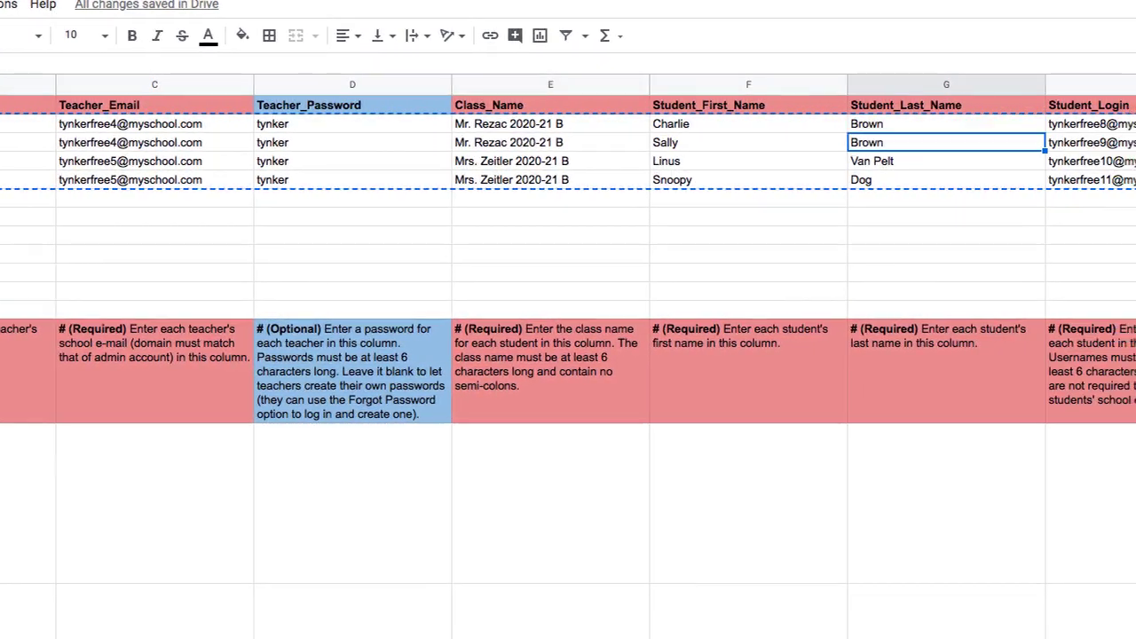
key("Left")
key("Up")
key("Right")
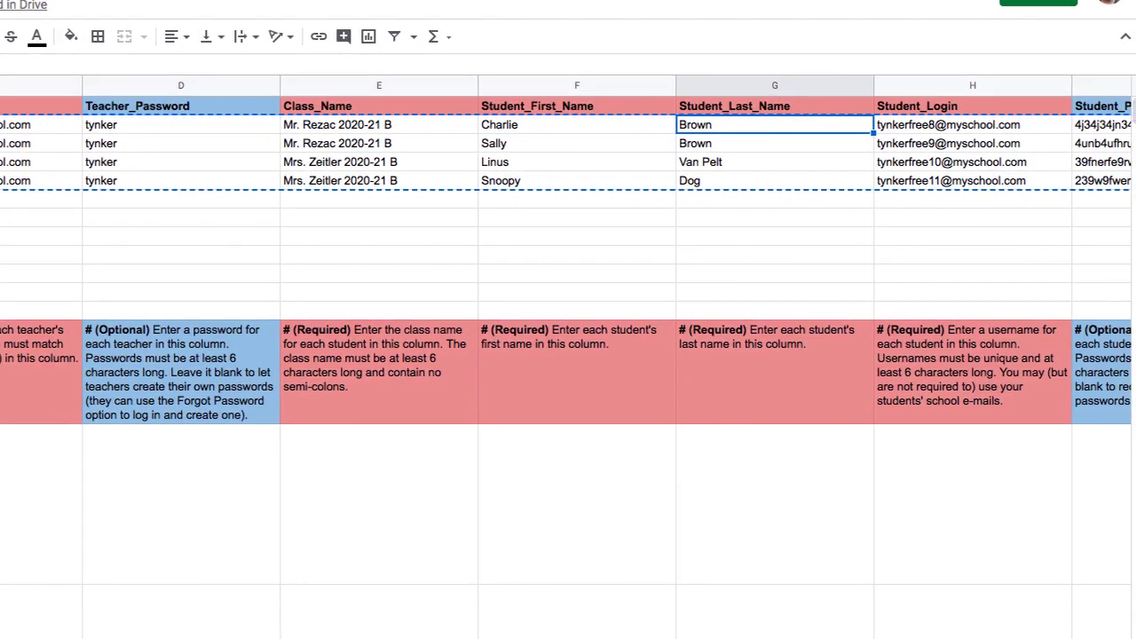
key("Right")
key("Right")
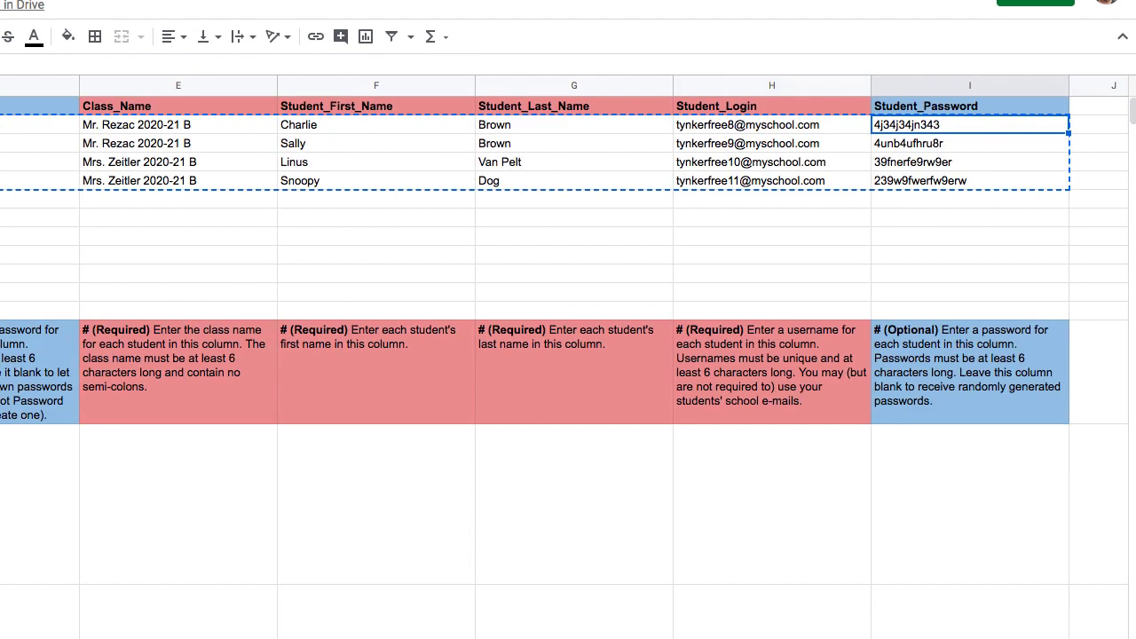
Step: Return to the teacher columns and examine the second teacher's entries across row 4, from Teacher_First_Name to the student's first name
key("Left")
key("Left")
key("Left")
key("Left")
key("Left")
key("Left")
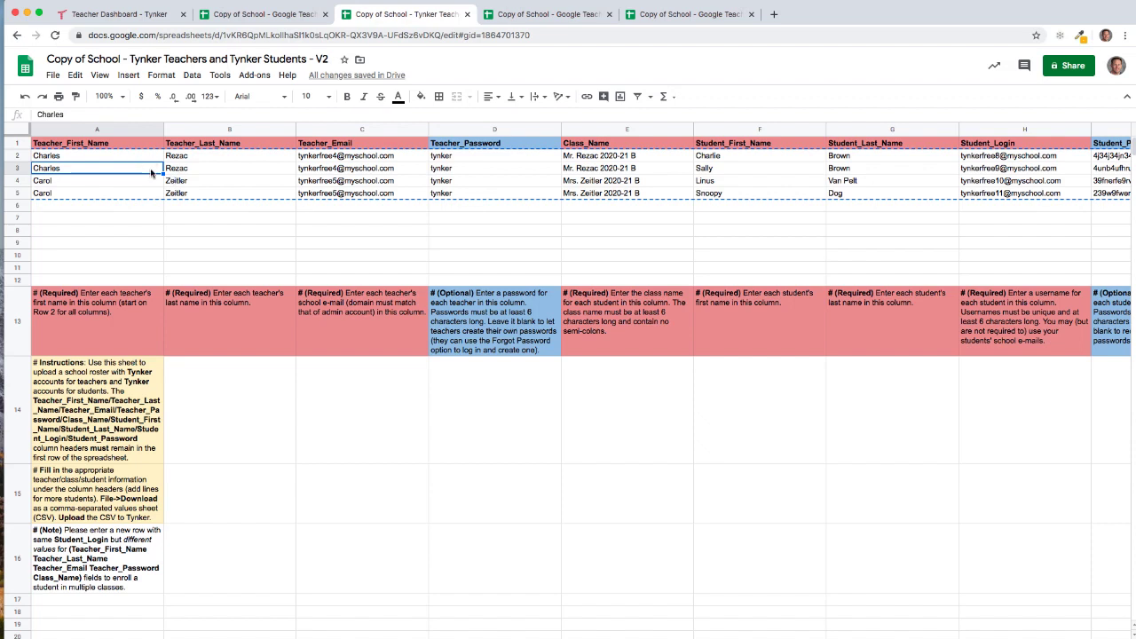
left_click(136, 182)
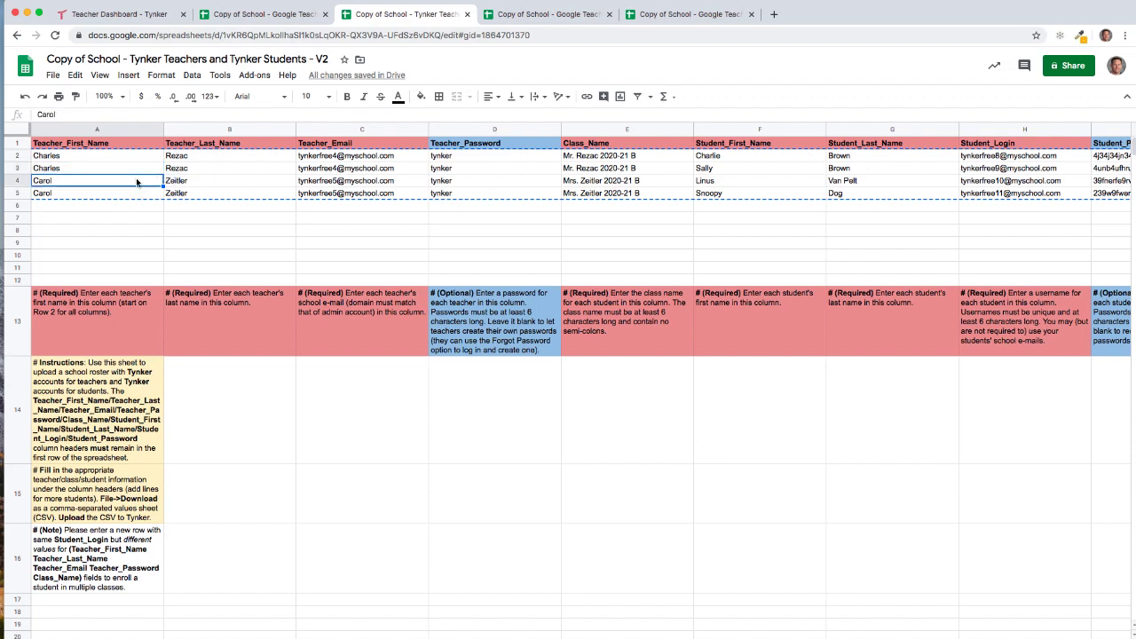
left_click(201, 180)
key("Right")
key("Right")
key("Right")
key("Right")
key("Right")
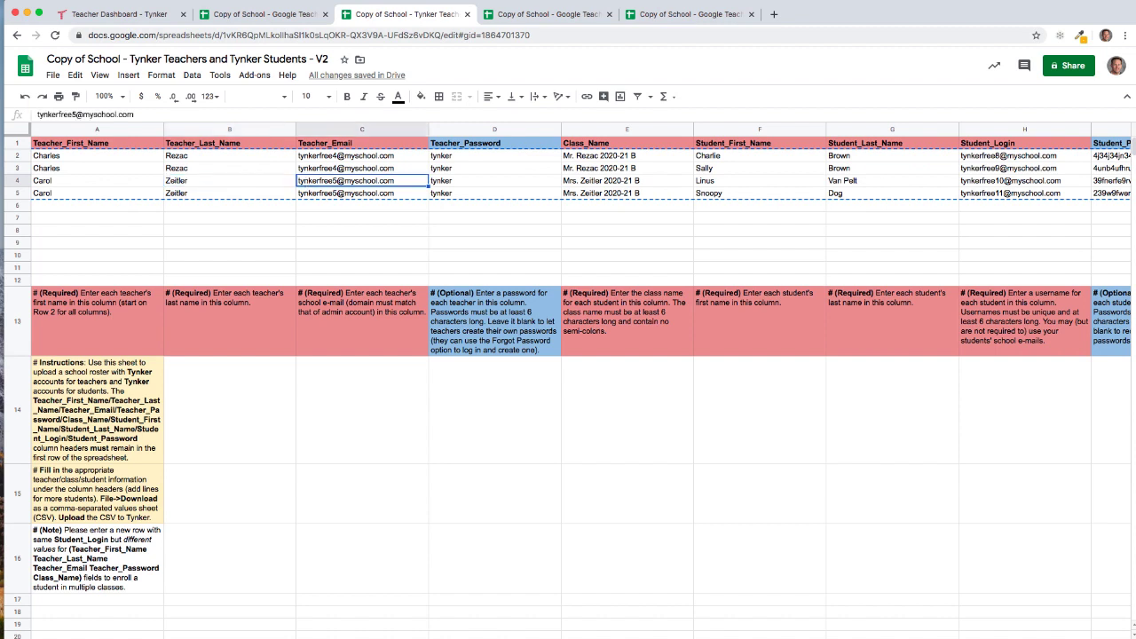
key("Left")
key("Right")
key("Left")
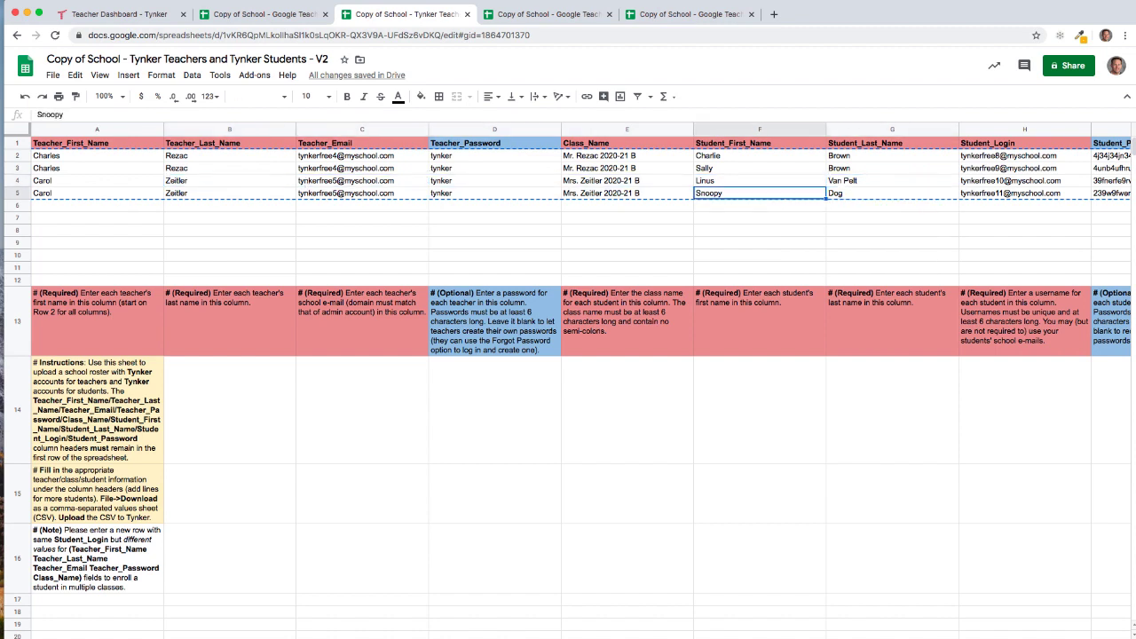
Step: Compare the second teacher's Class_Name entries in rows 4 and 5, ending on the empty Student_First_Name cell in row 6
key("Left")
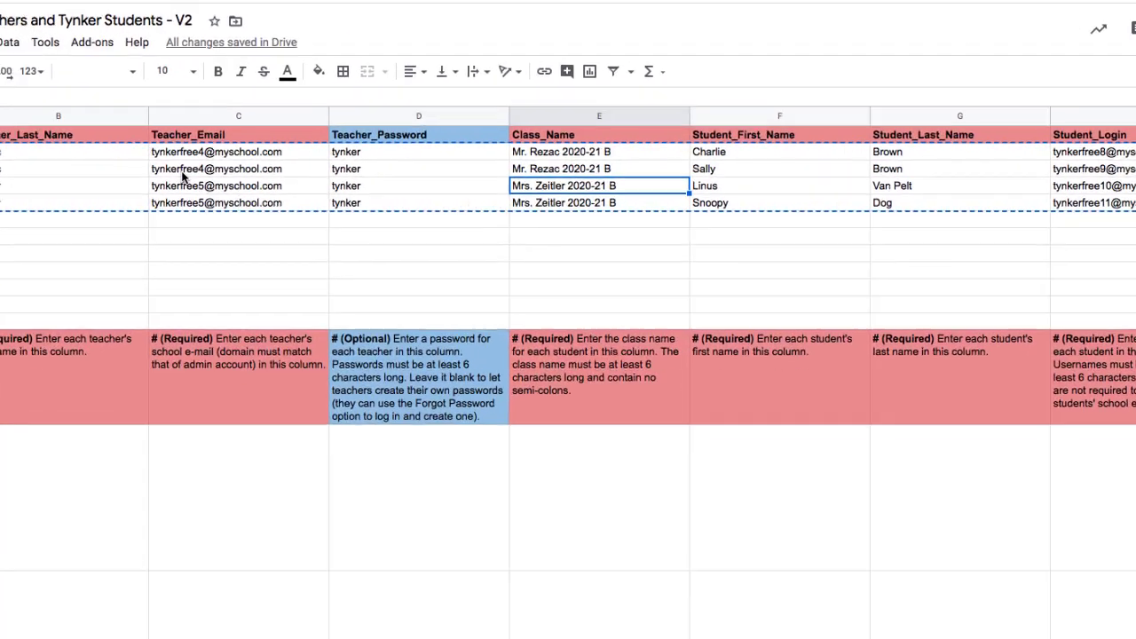
key("Down")
key("Up")
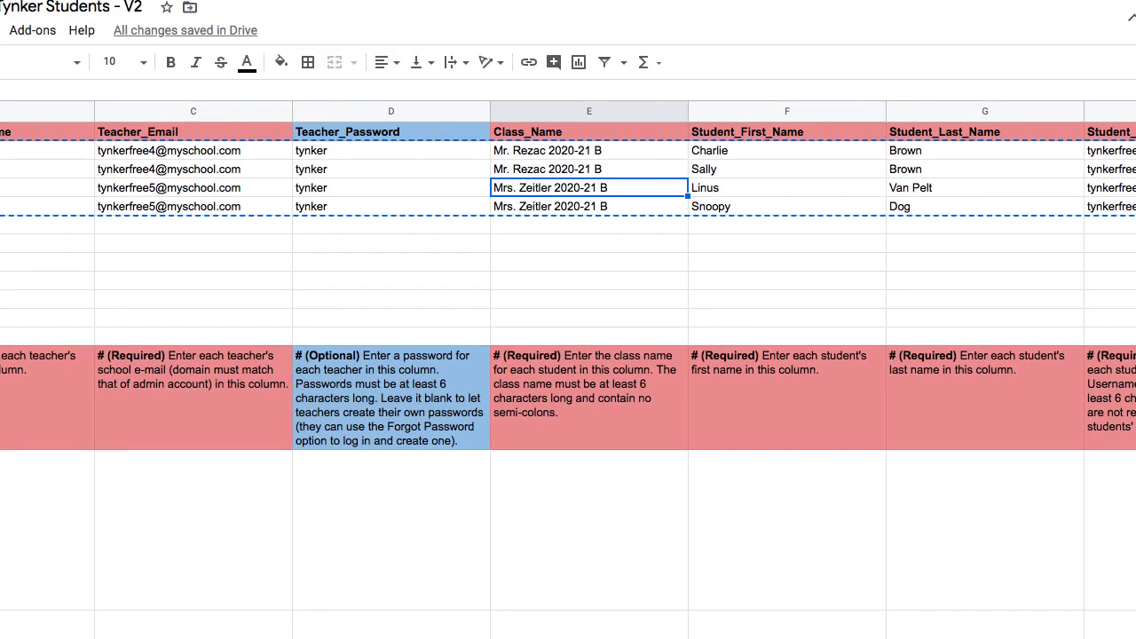
key("Down")
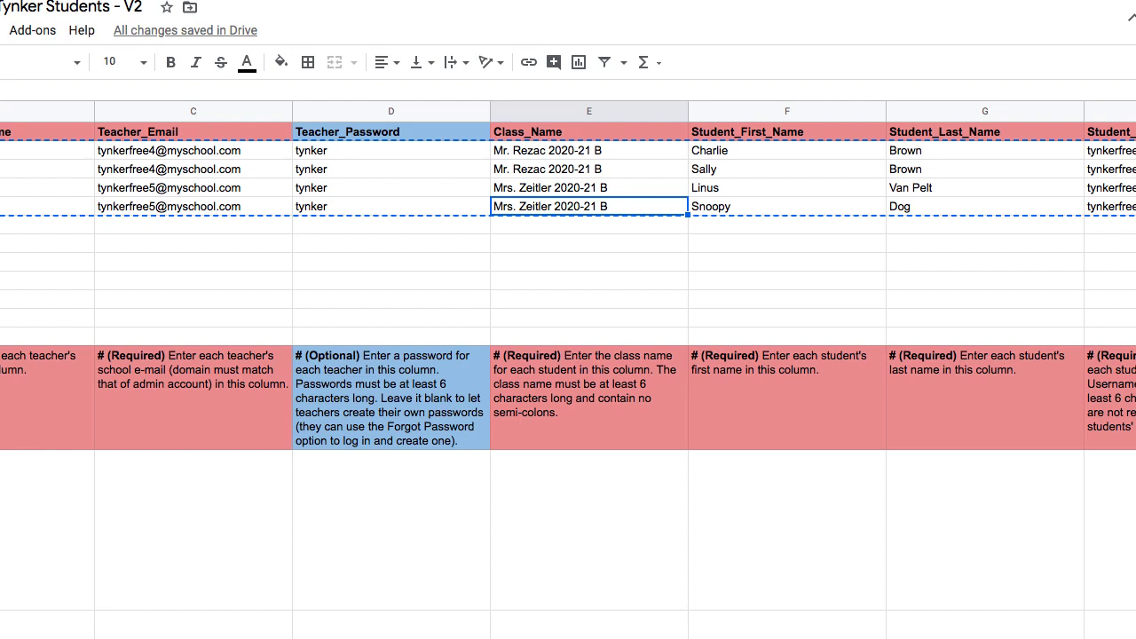
left_click(520, 227)
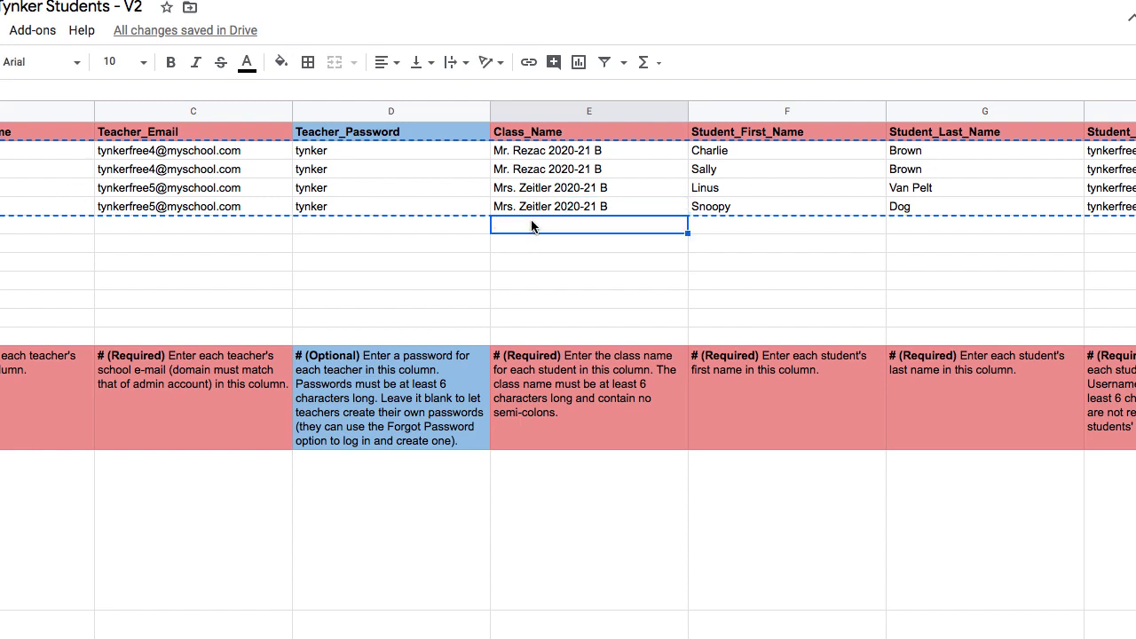
left_click(719, 231)
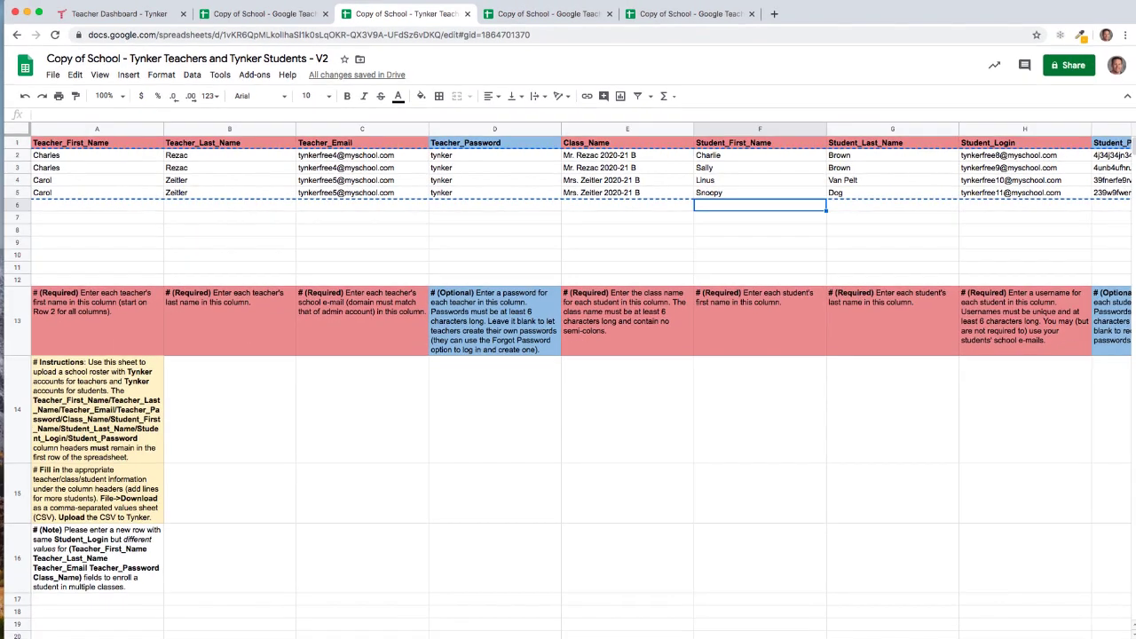
Step: Go along empty row 6 to the Student_Password column and back toward Teacher_First_Name, reviewing every roster column
key("Right")
key("Right")
key("Right")
key("Left")
key("Left")
key("Left")
key("Left")
key("Left")
key("Left")
key("Left")
key("Left")
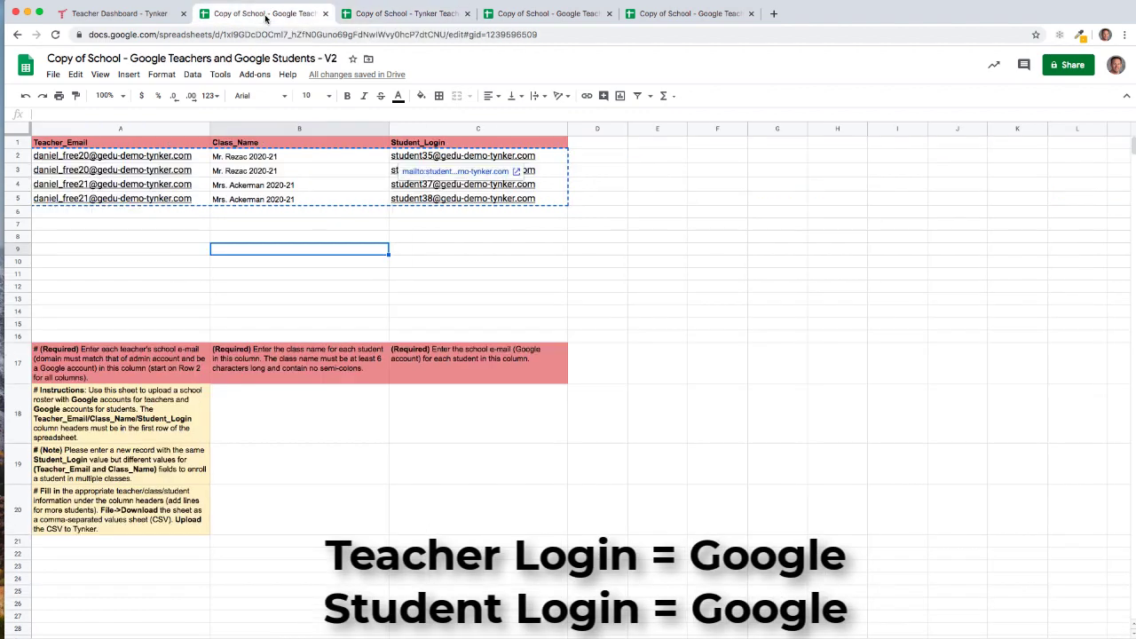
Step: Switch to the Google Teachers and Google Students sheet and examine its filled-in Teacher_Email, Class_Name and Student_Login columns
left_click(265, 13)
left_click(158, 266)
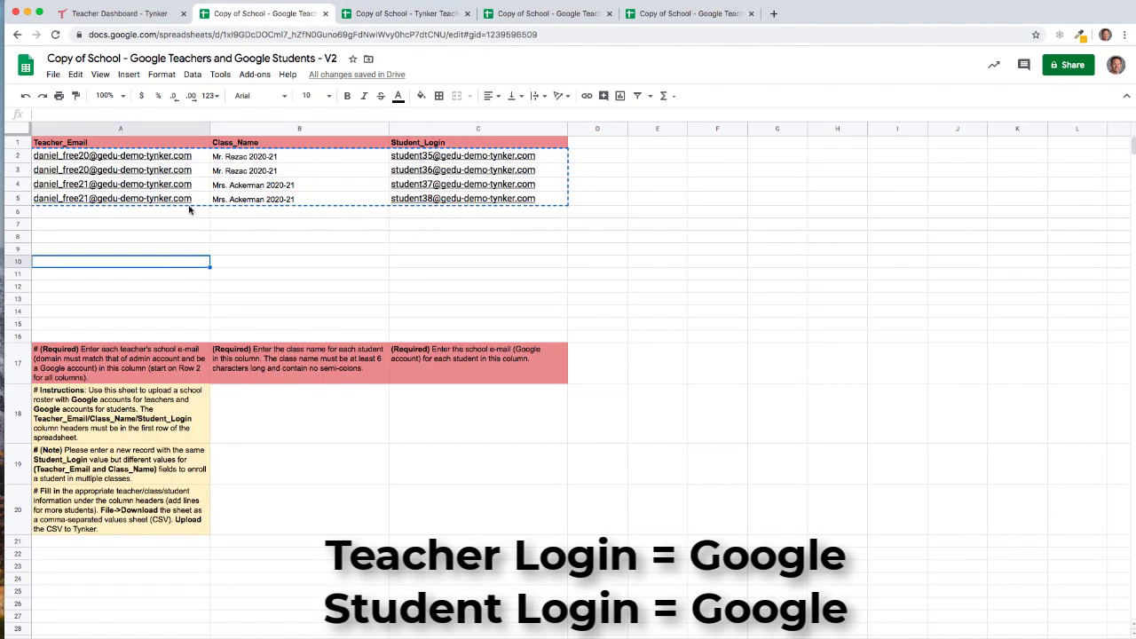
left_click(325, 184)
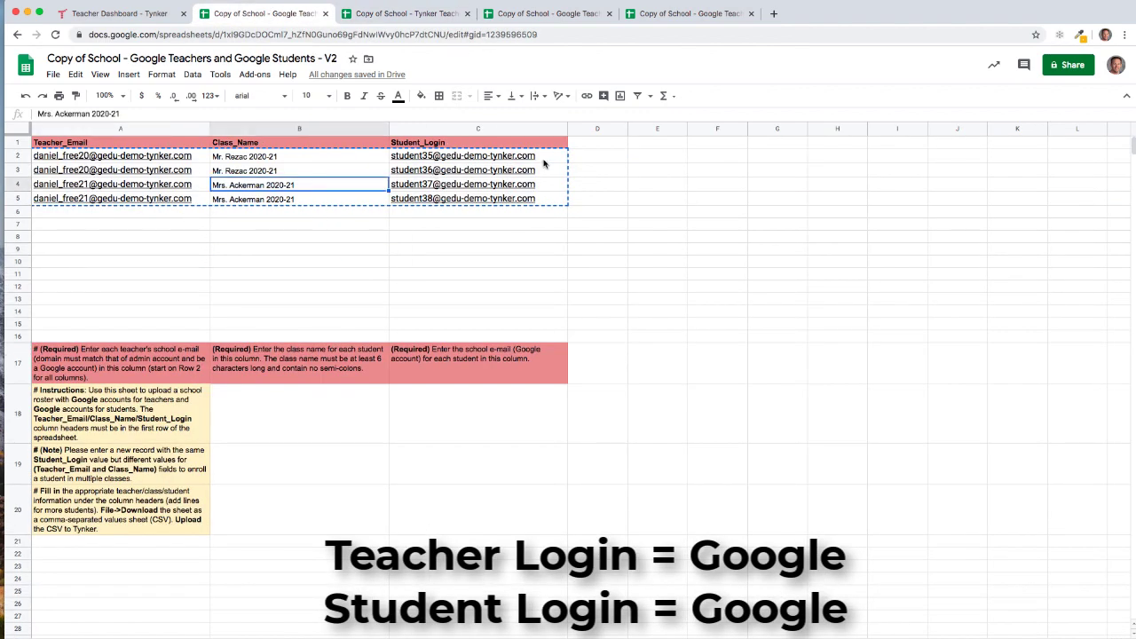
left_click(289, 239)
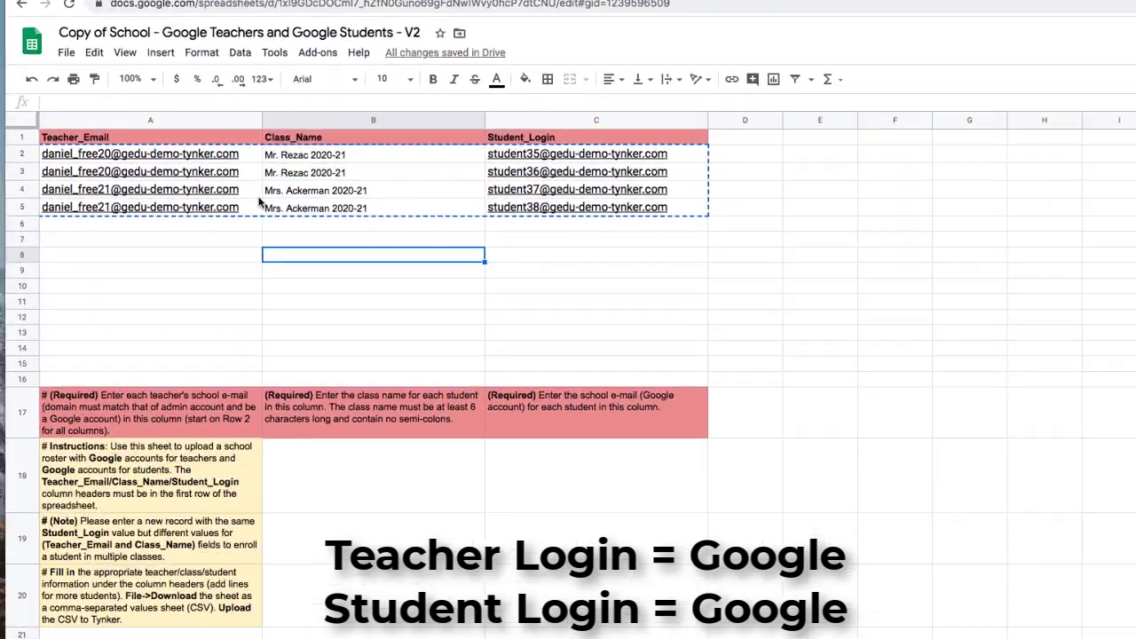
Step: Compare the Class_Name entries of both teachers in rows 2 to 5 of the Google Teachers and Google Students sheet
left_click(204, 158)
key("Right")
key("Down")
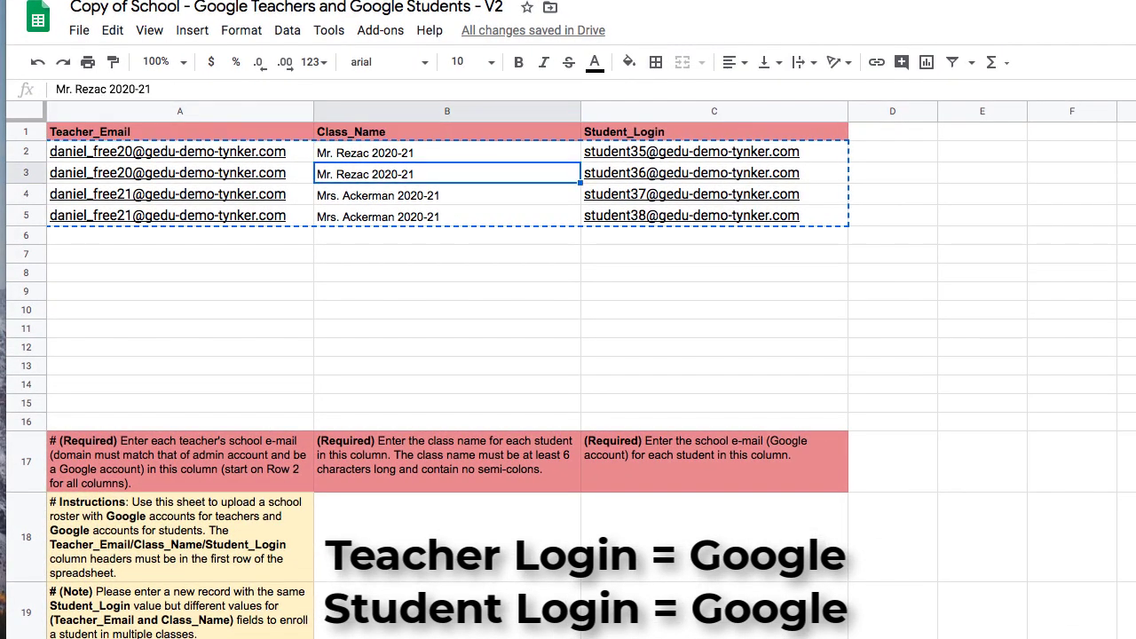
key("Up")
key("Down")
key("Down")
key("Down")
key("Up")
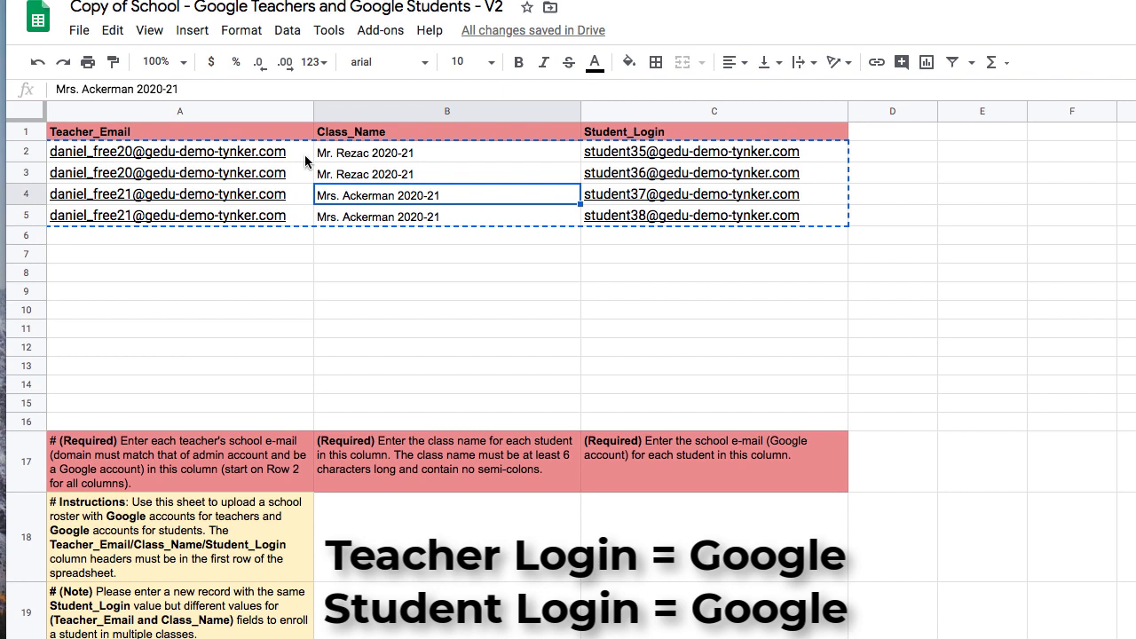
left_click(608, 275)
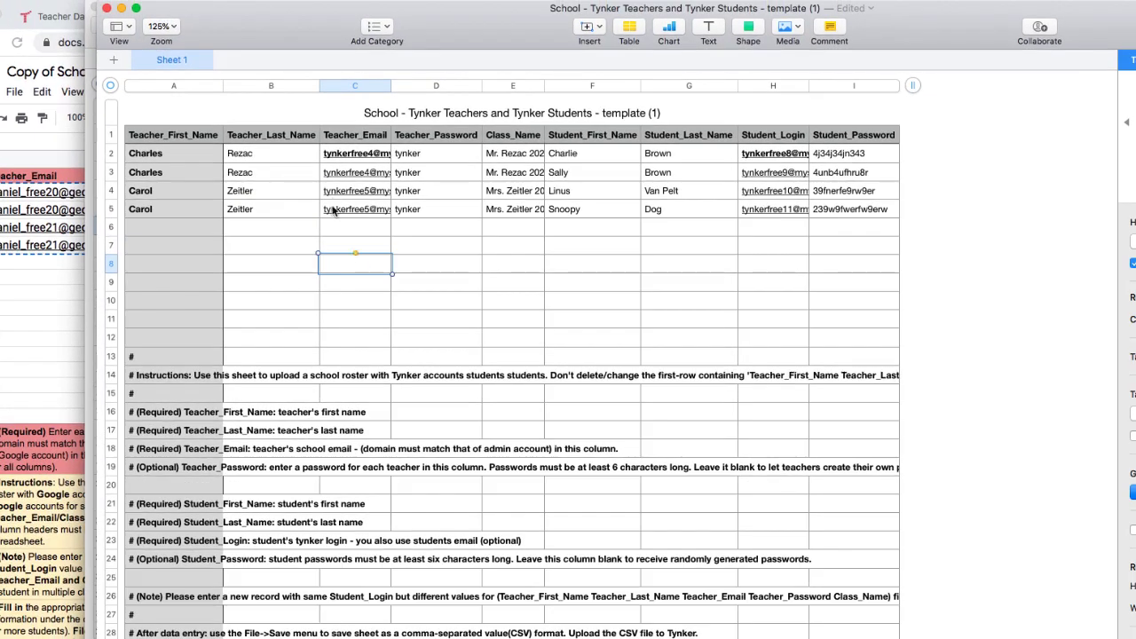
Step: Export the Tynker Teachers and Tynker Students spreadsheet as a CSV file named "Update Tynker school" on the Desktop
left_click_drag(261, 20, 248, 27)
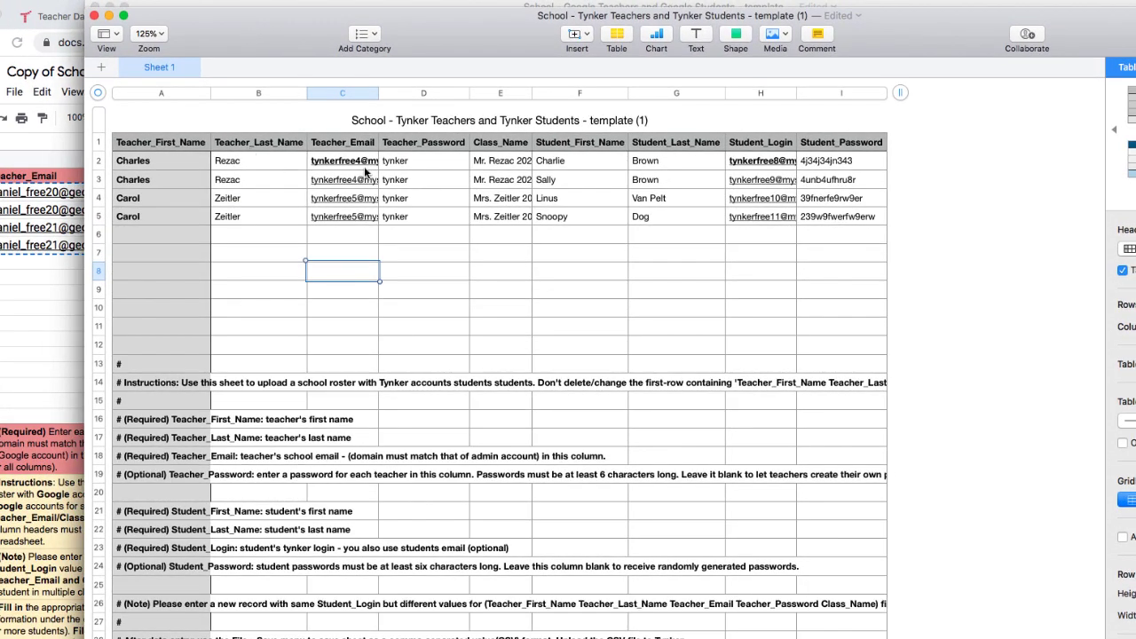
left_click(71, 0)
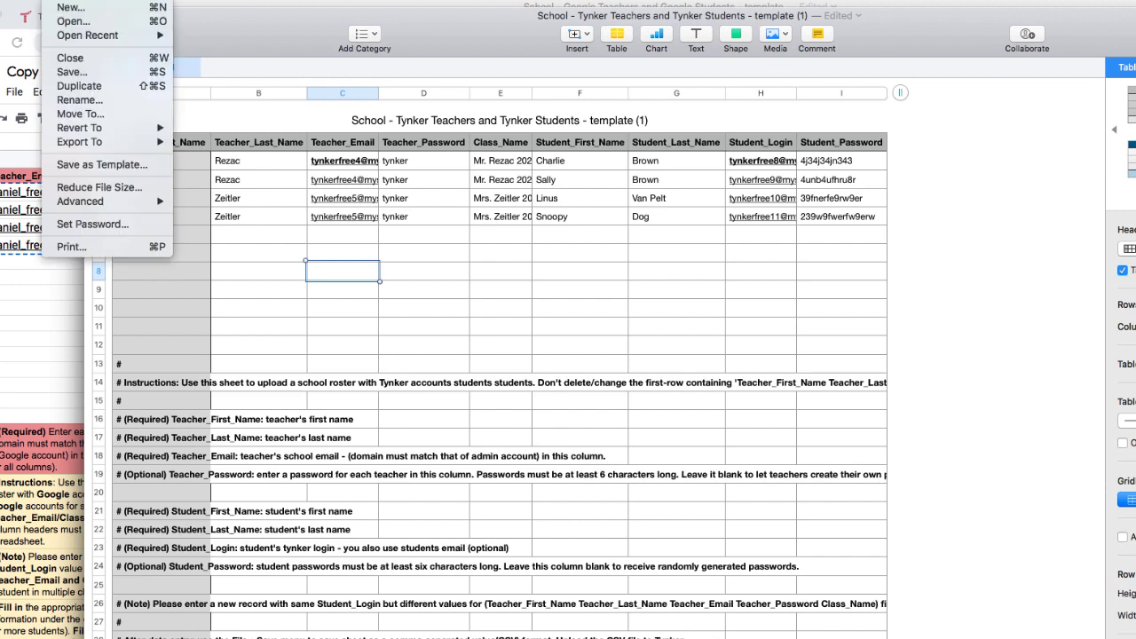
mouse_move(98, 145)
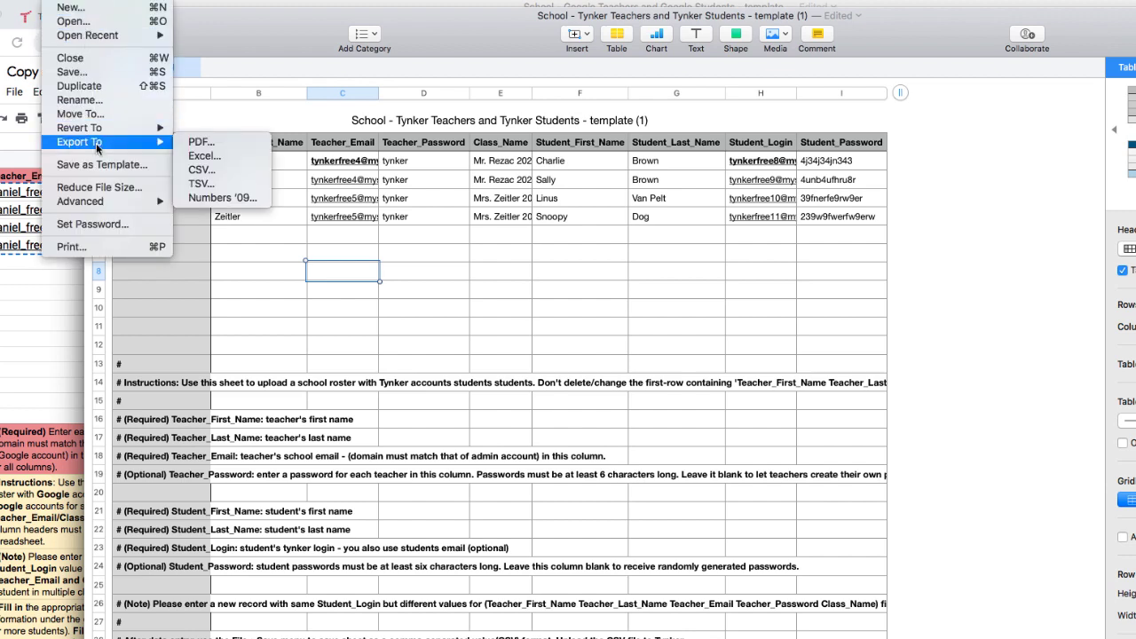
left_click(207, 170)
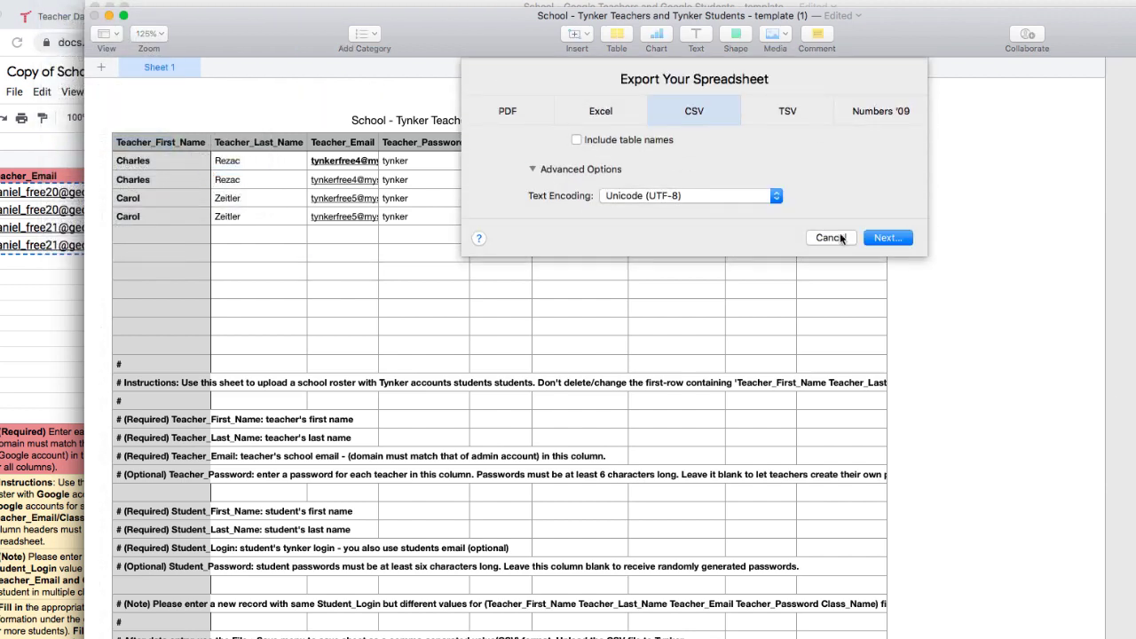
left_click(885, 237)
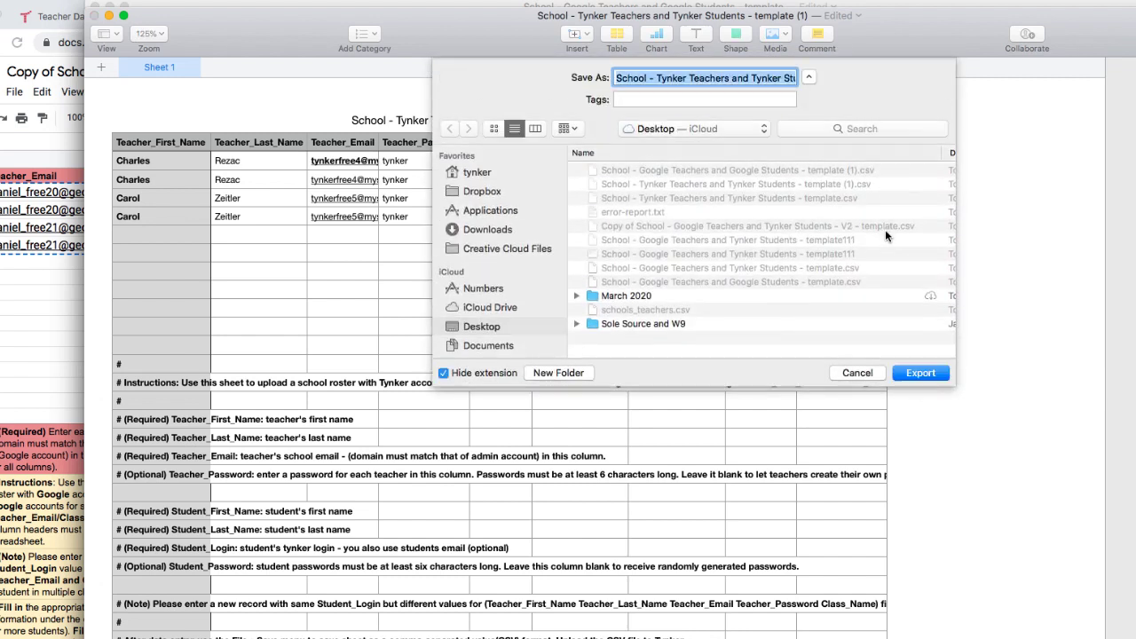
type("Update")
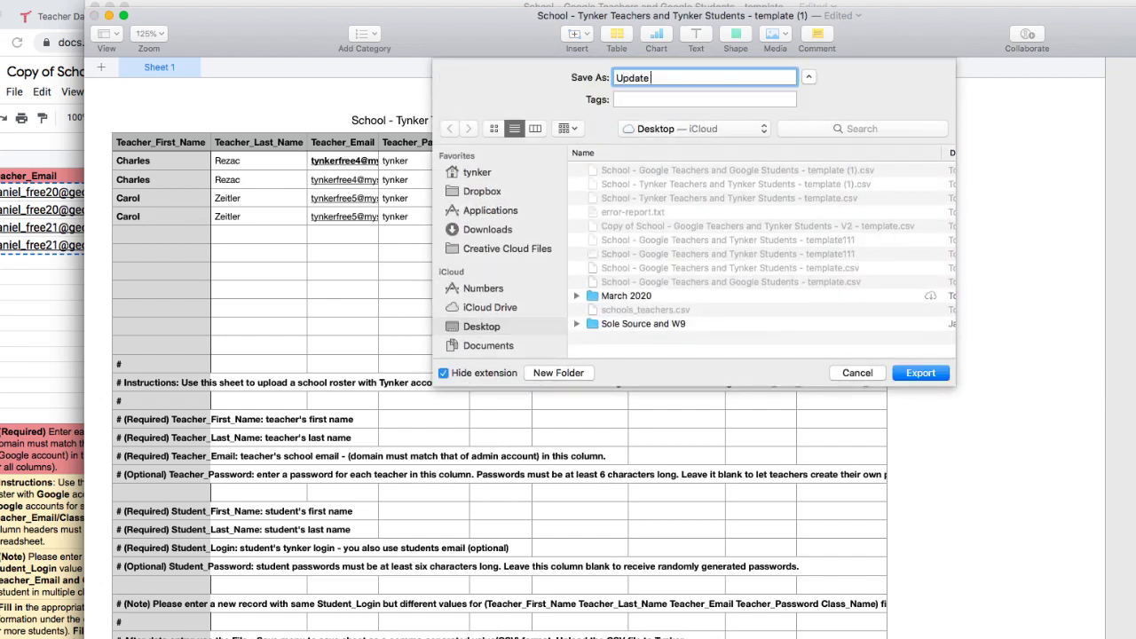
type(" Tynekr sc")
type(" school")
key("Return")
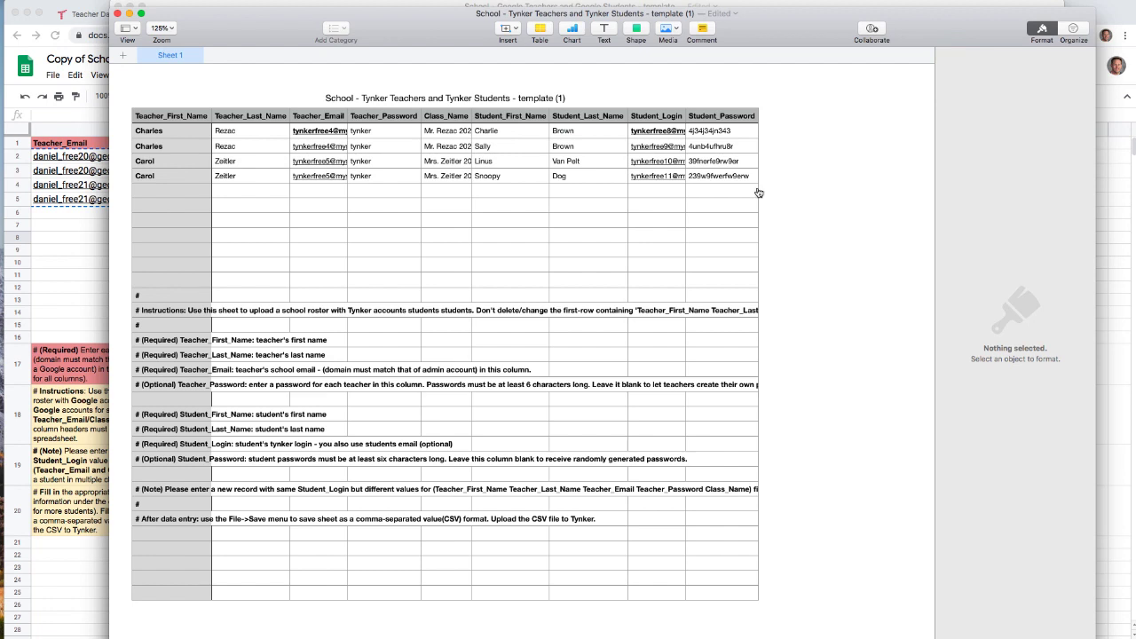
Step: Switch to Google Sheets and download the Google Teachers and Google Students - V2 sheet as comma-separated values
key("super+Tab")
left_click(319, 237)
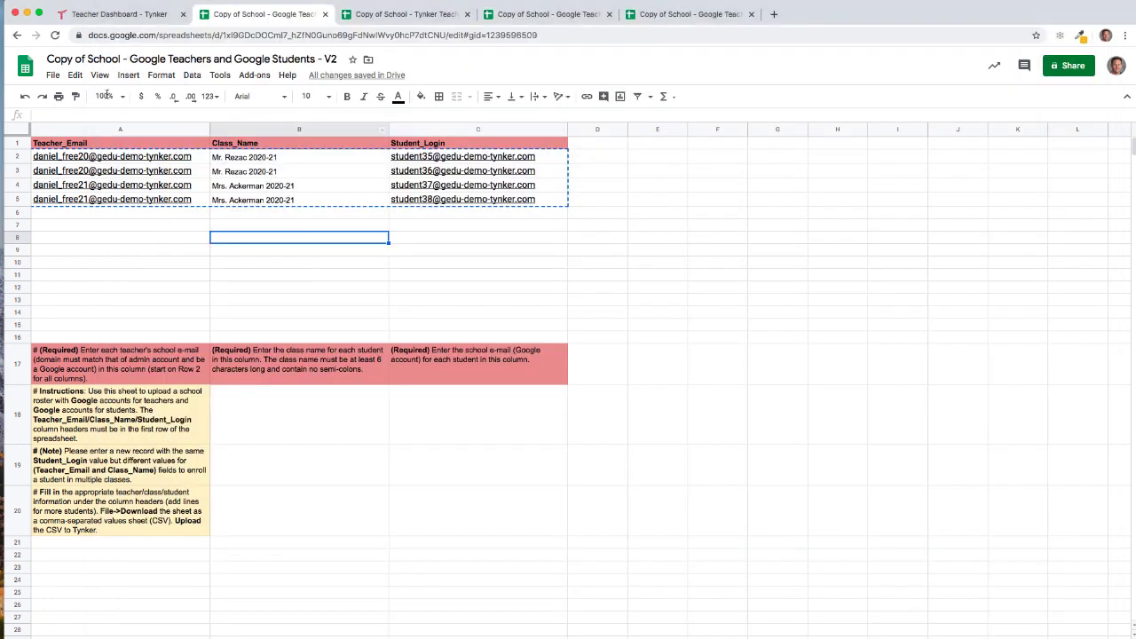
left_click(52, 74)
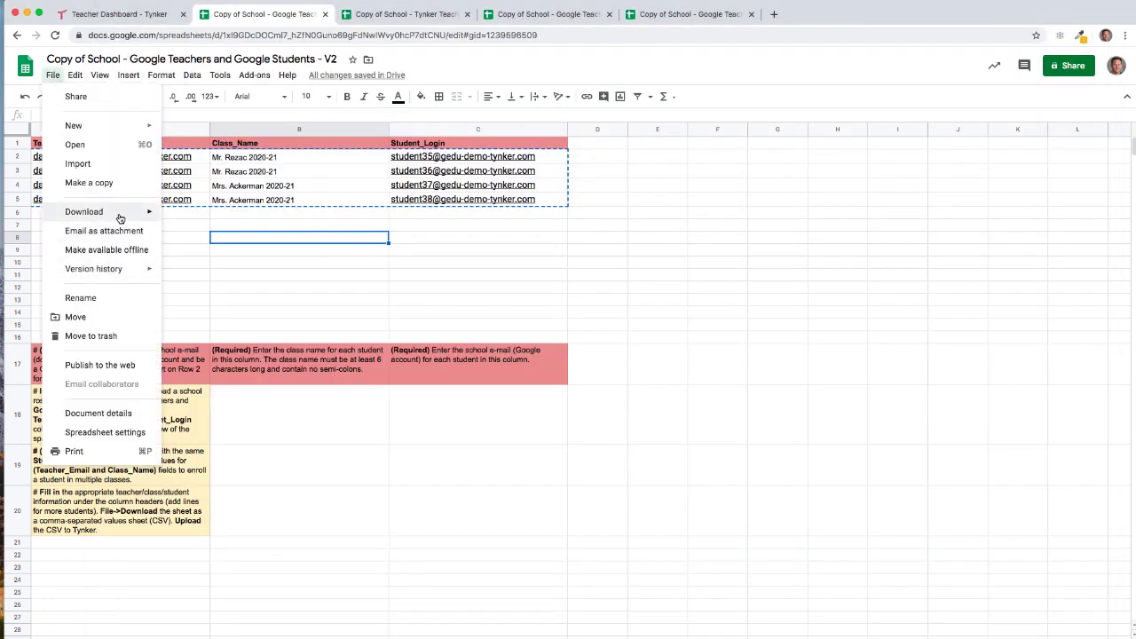
mouse_move(120, 217)
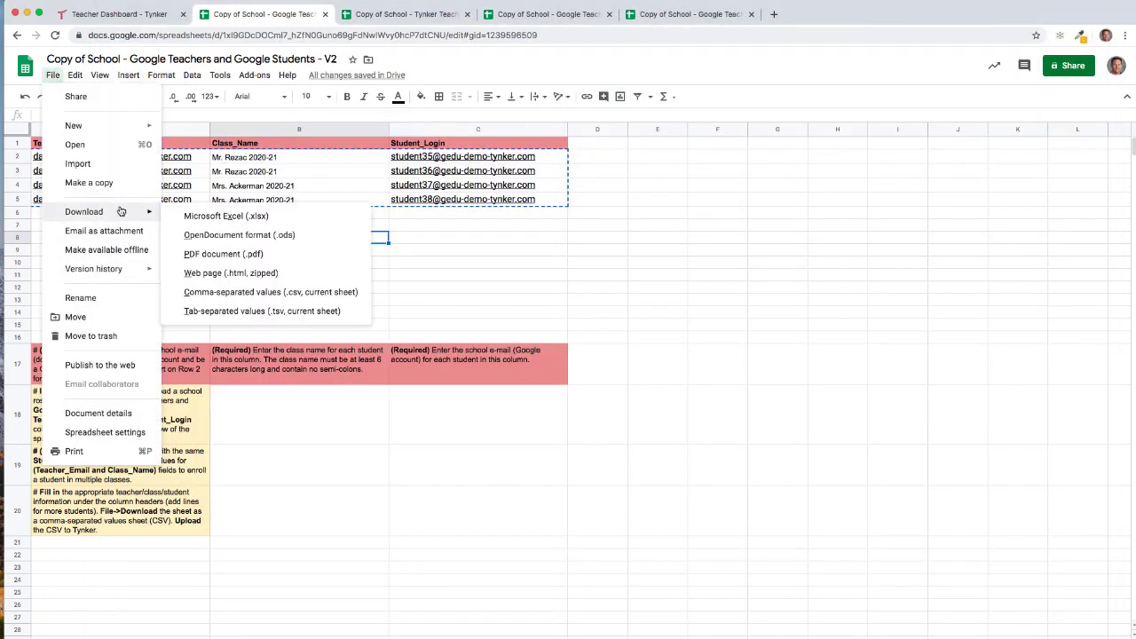
left_click(254, 294)
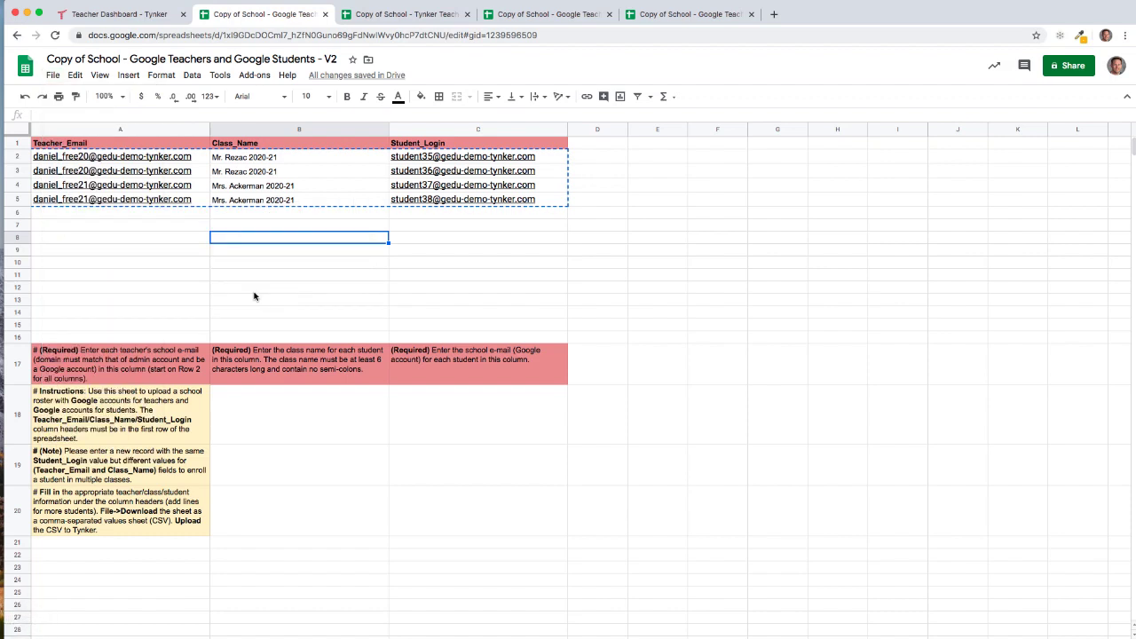
Step: In the Tynker dashboard, restart the school data import with School Emails for teachers and Tynker Account for students
left_click(131, 15)
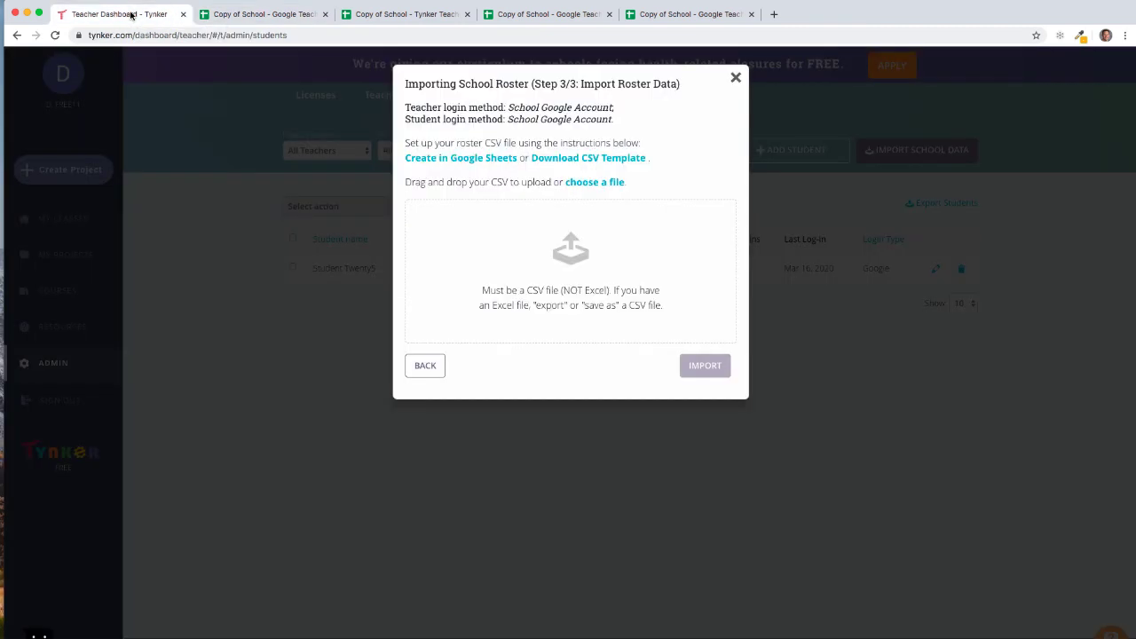
left_click(735, 78)
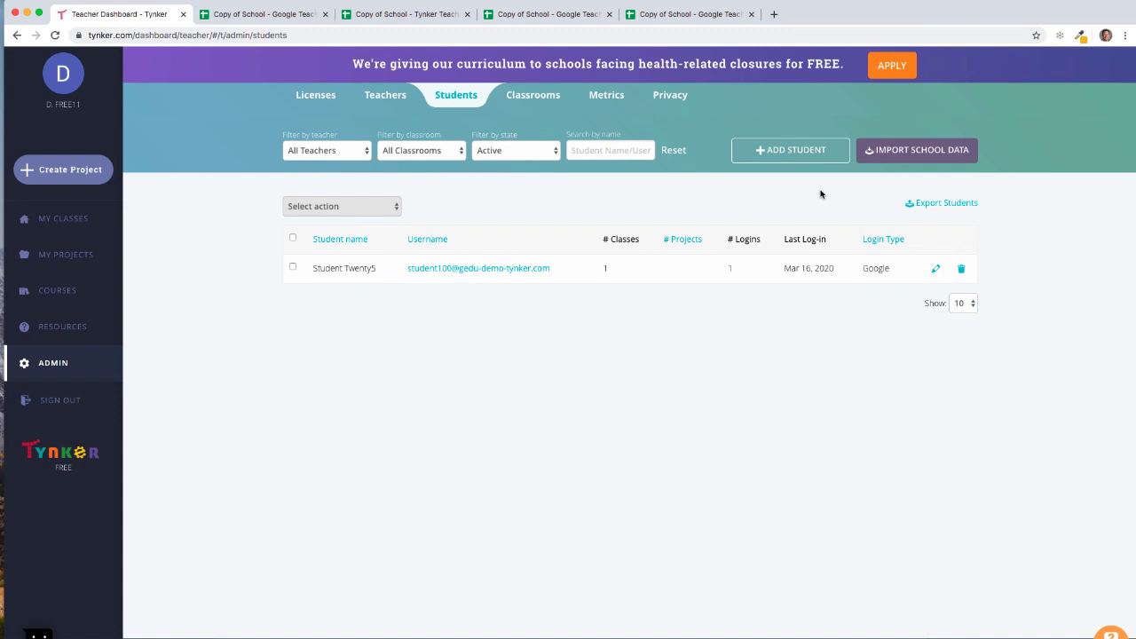
left_click(906, 150)
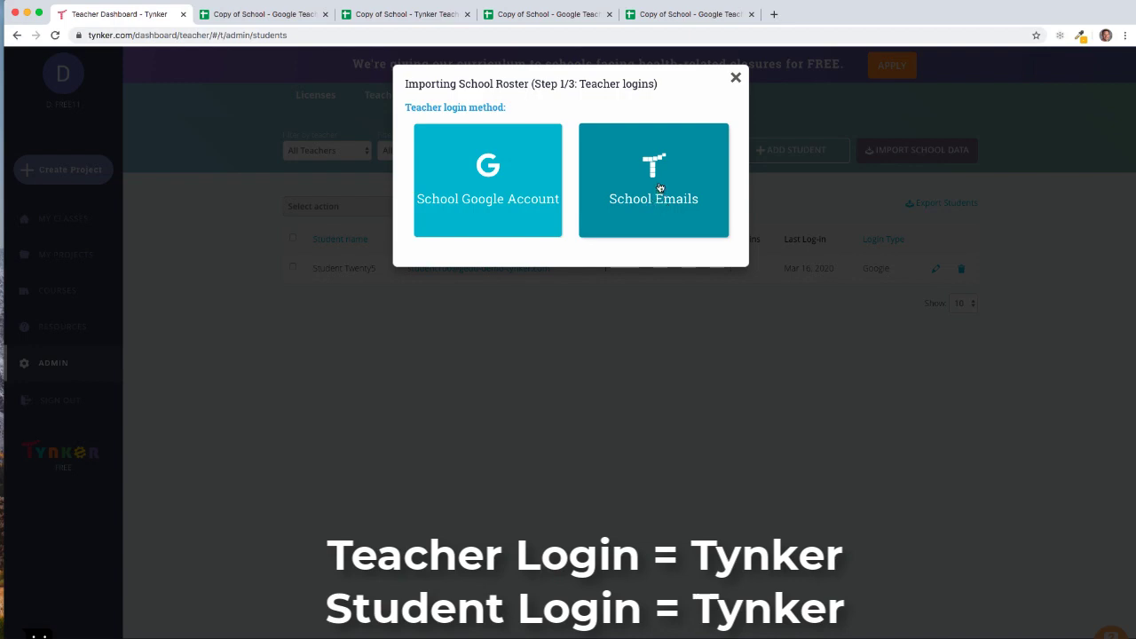
left_click(659, 187)
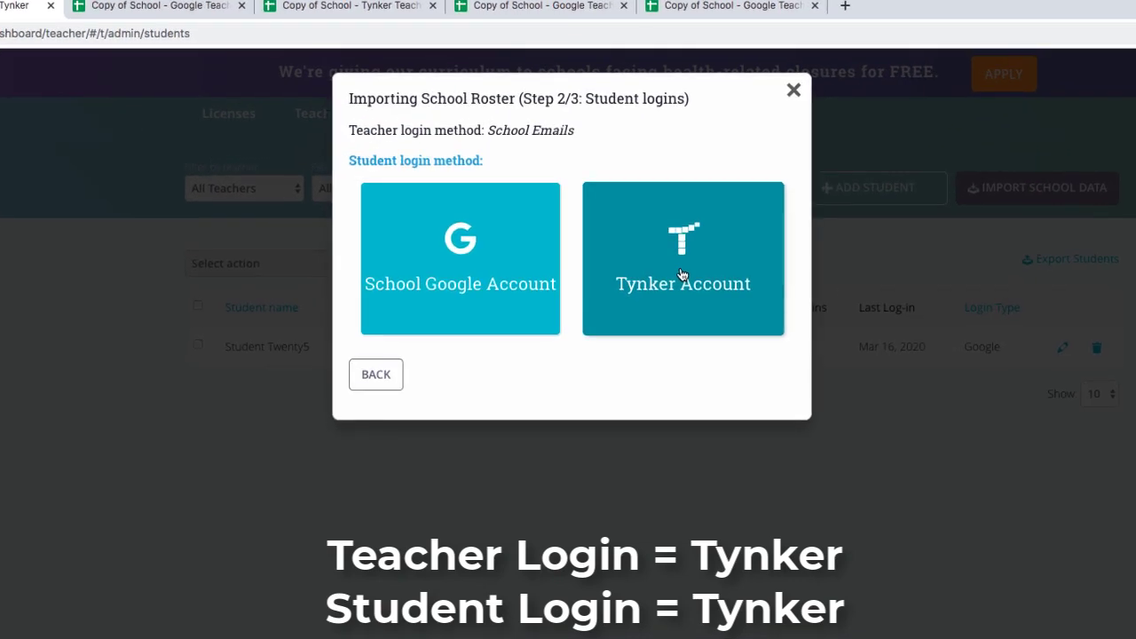
left_click(682, 274)
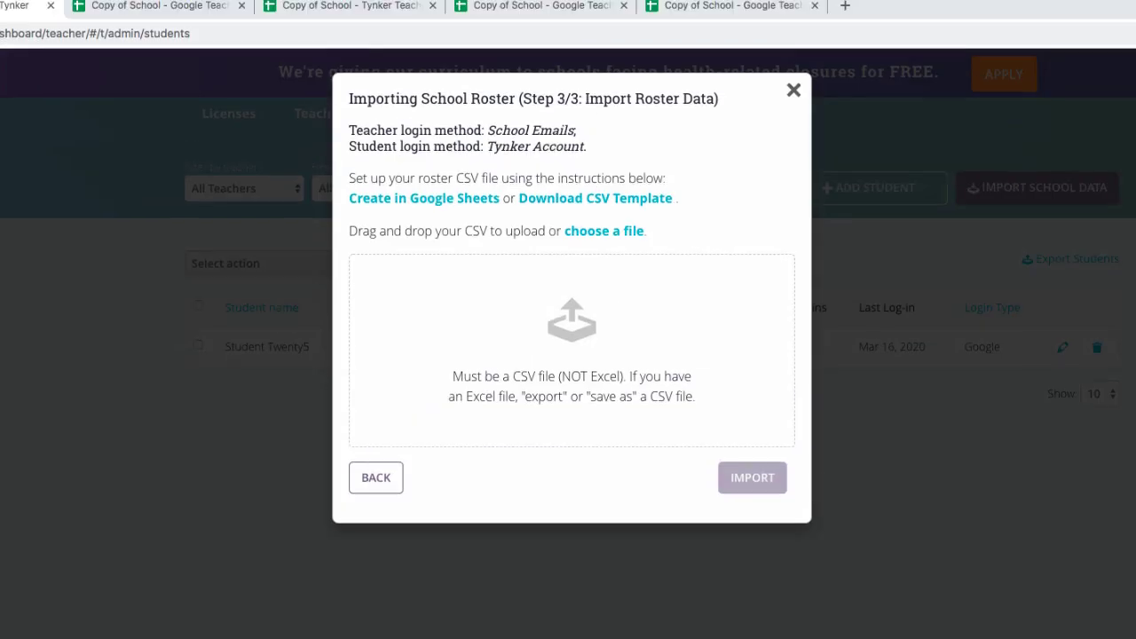
Step: Upload the "Update Tynker school" CSV file and import its roster data
left_click_drag(940, 230, 596, 348)
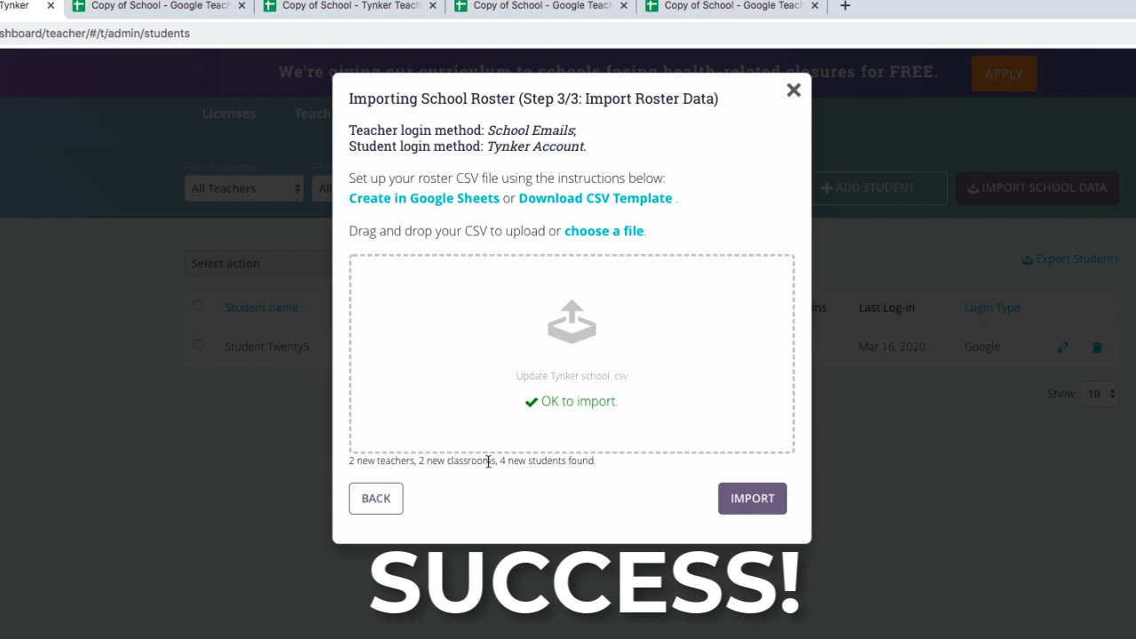
left_click(740, 504)
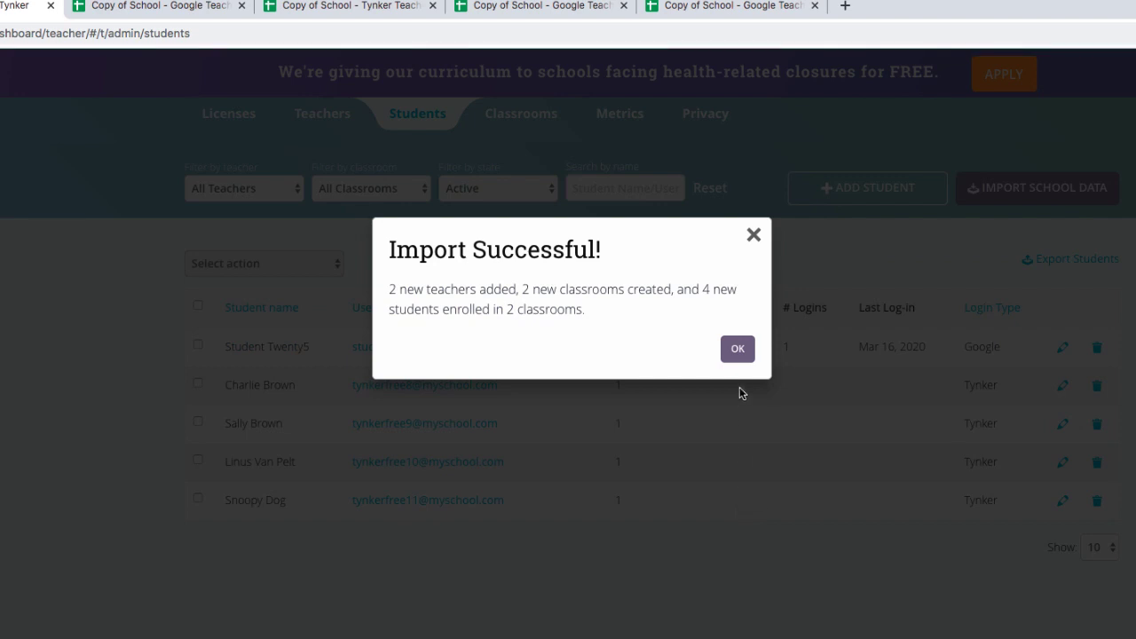
left_click(740, 349)
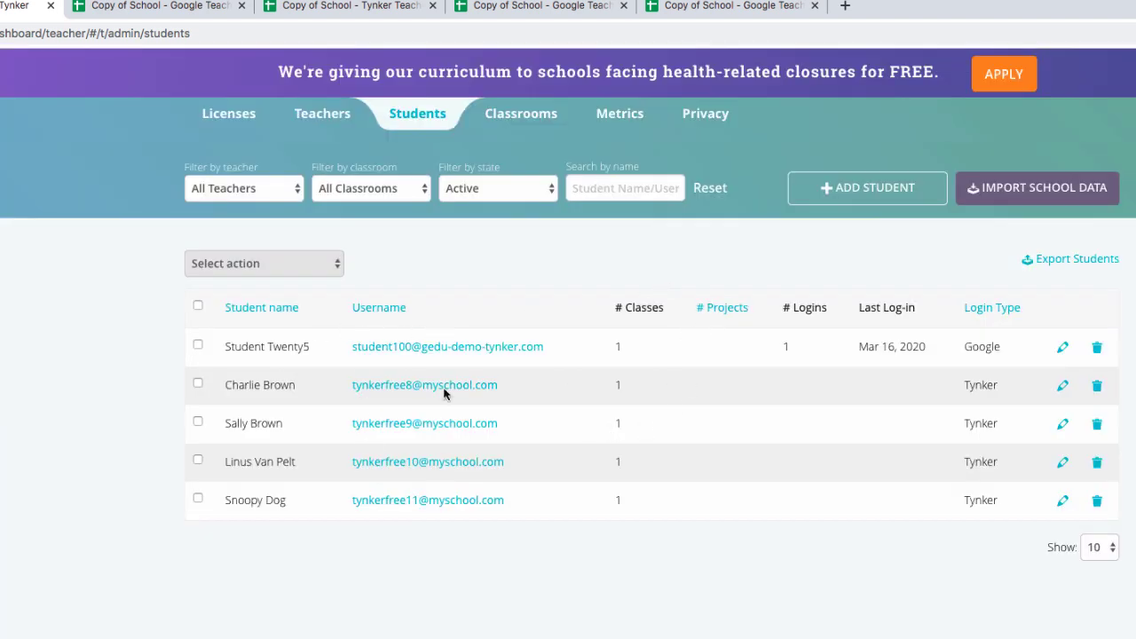
Step: Review the Tynker-login teachers in the teacher list and the two "2020-21 B" class names in the classroom list
left_click(318, 115)
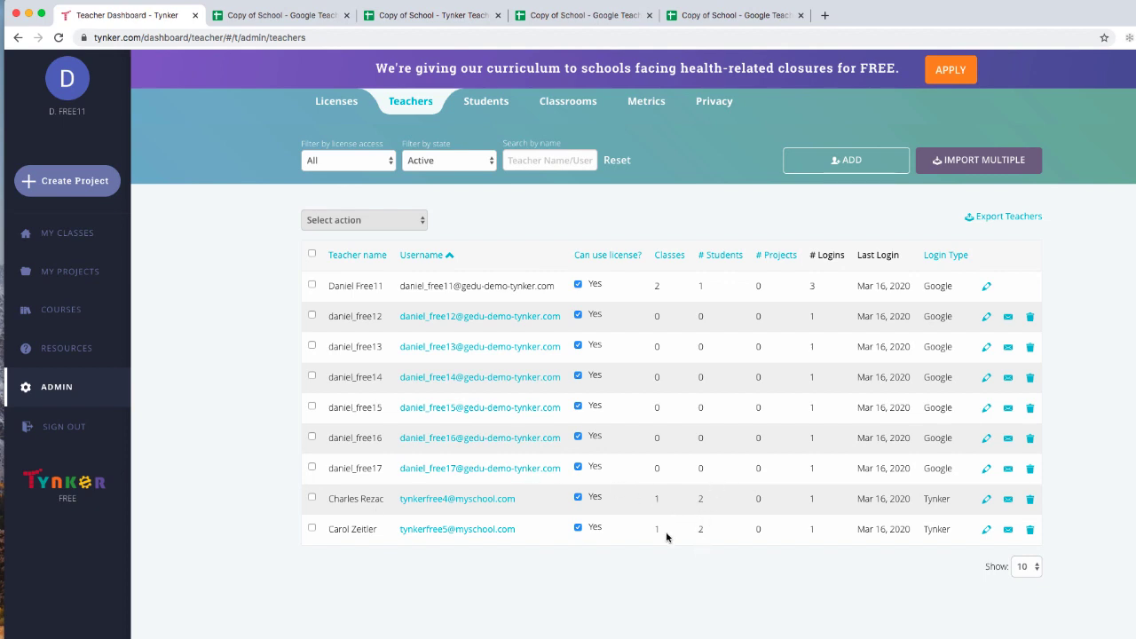
left_click(569, 101)
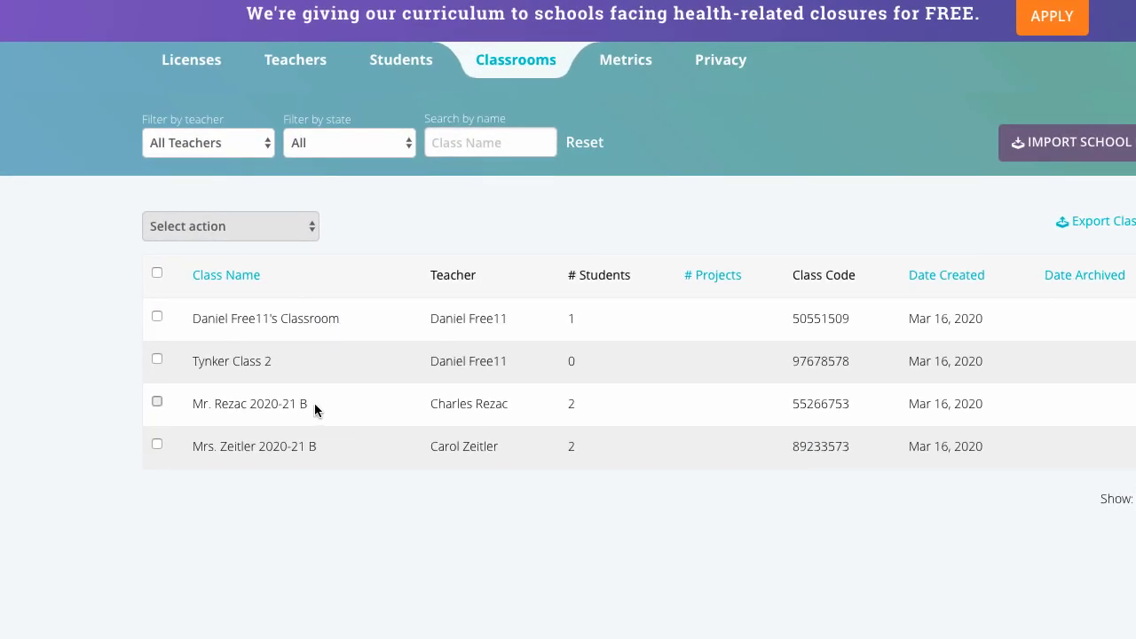
left_click_drag(314, 404, 193, 407)
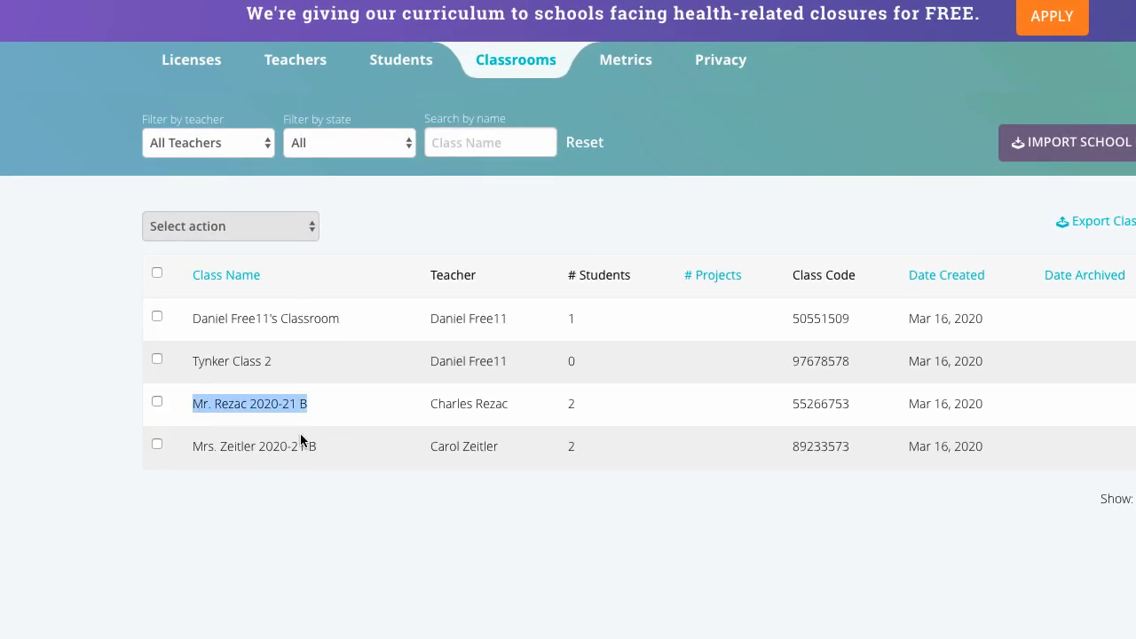
left_click_drag(319, 448, 209, 447)
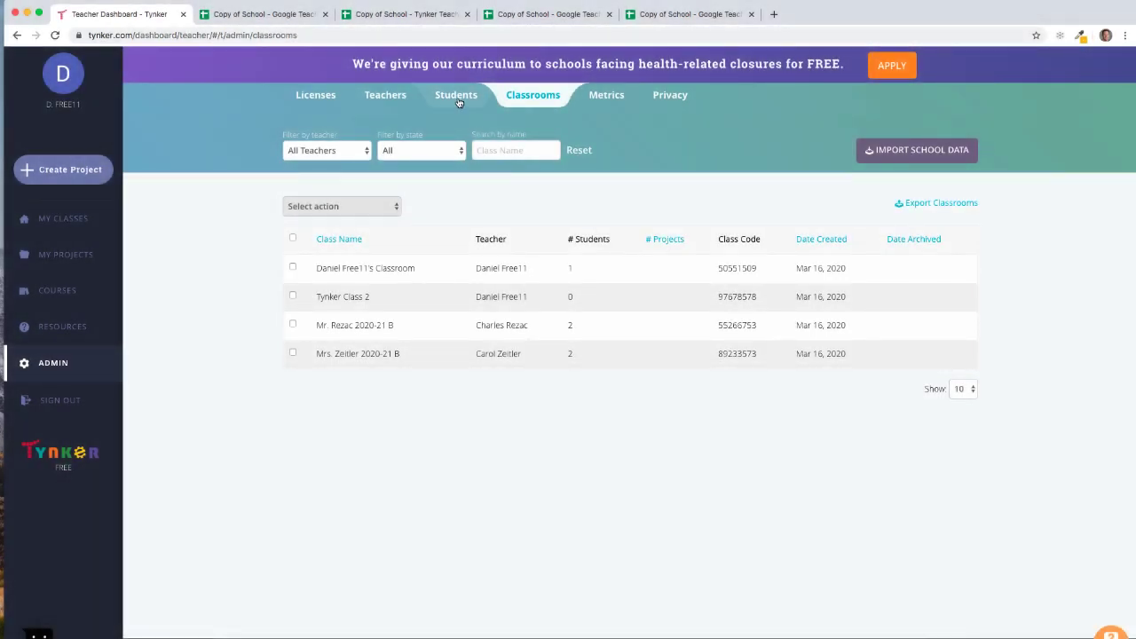
Step: Start another school data import from the student list, with School Google Account as both teacher and student login method
left_click(457, 98)
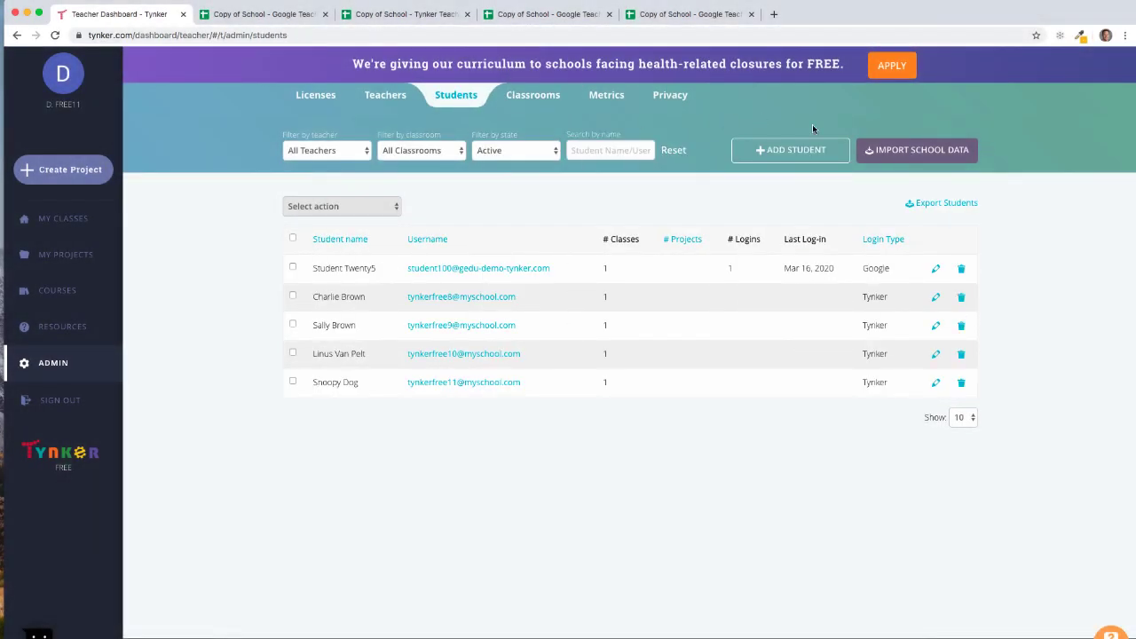
left_click(909, 153)
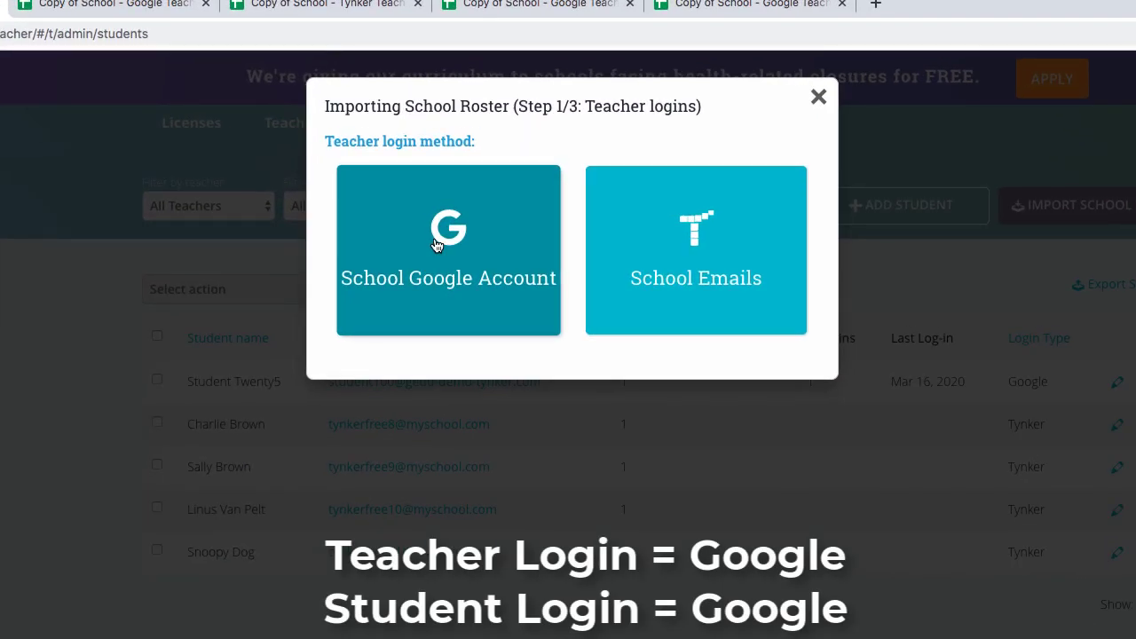
left_click(435, 245)
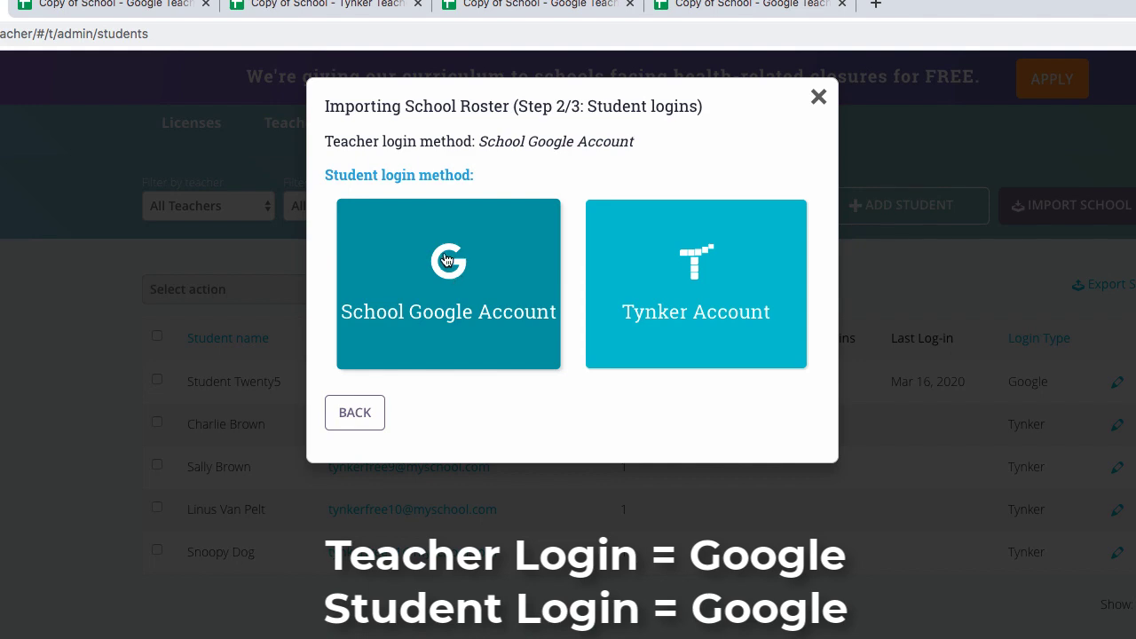
left_click(447, 260)
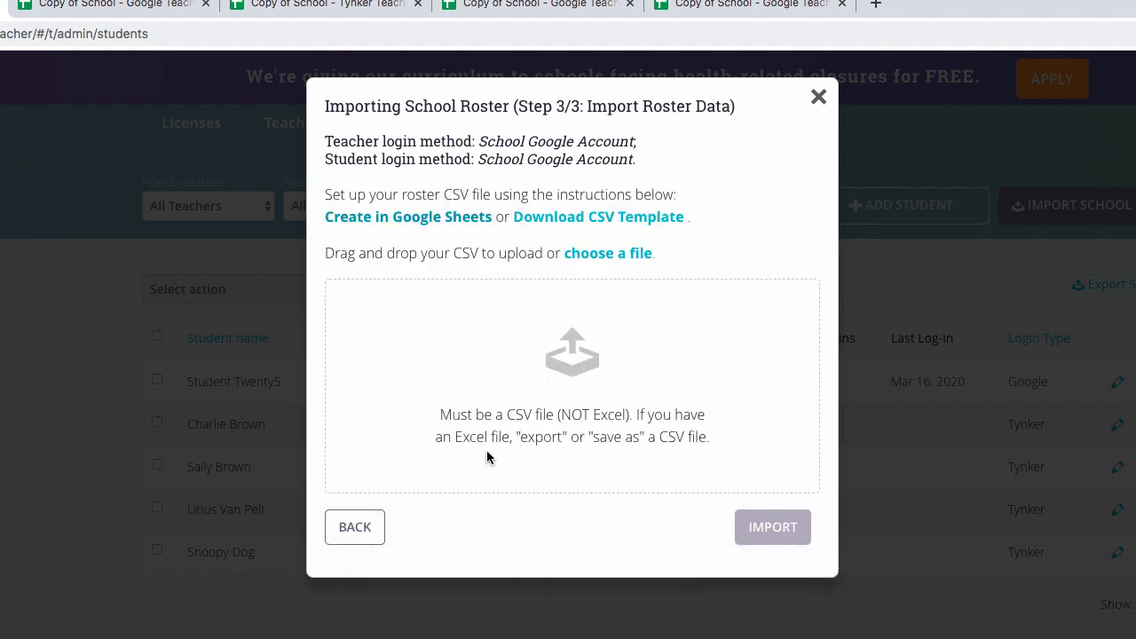
Step: Upload "Copy of School - Google Teachers and Google Students - V2 - template.csv" from the desktop and import its roster data
key("F11")
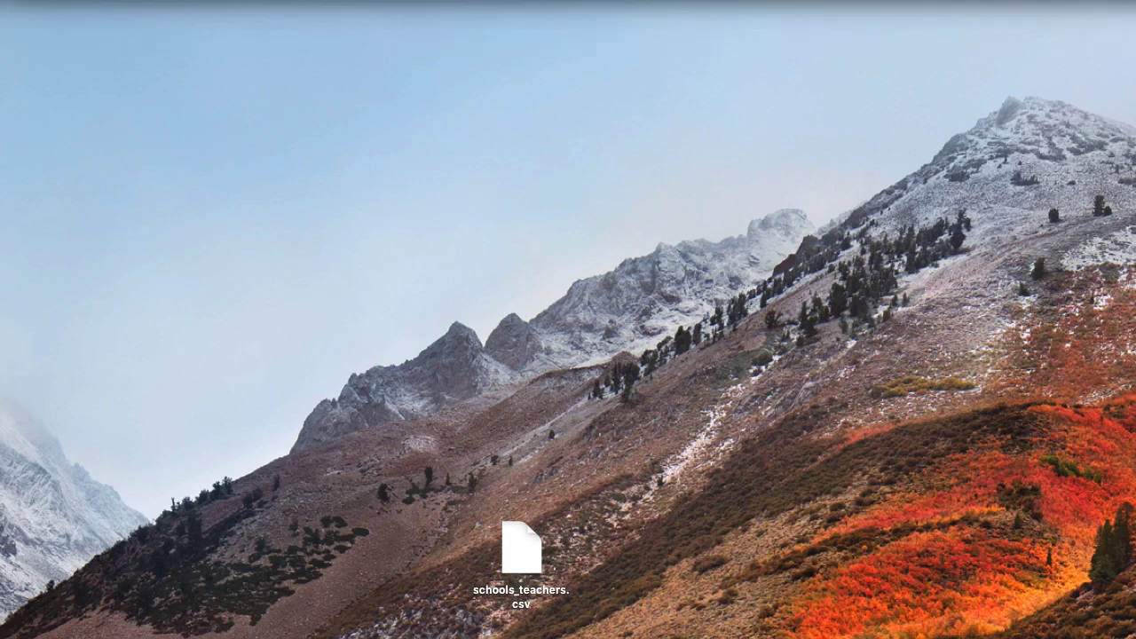
key("F11")
left_click_drag(1132, 373, 546, 352)
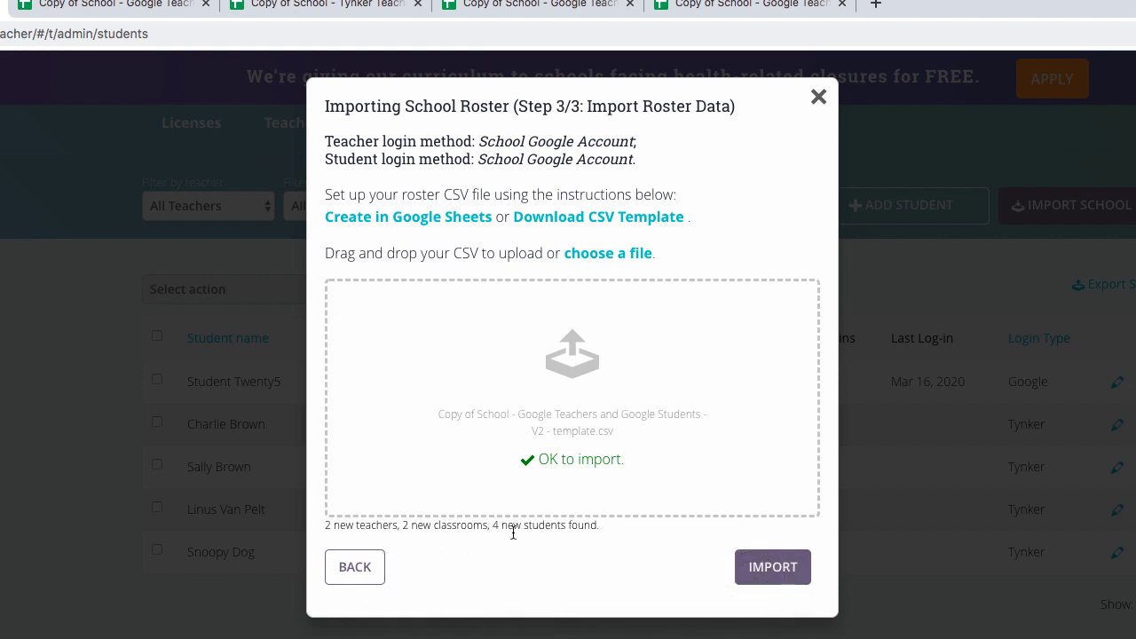
left_click(770, 575)
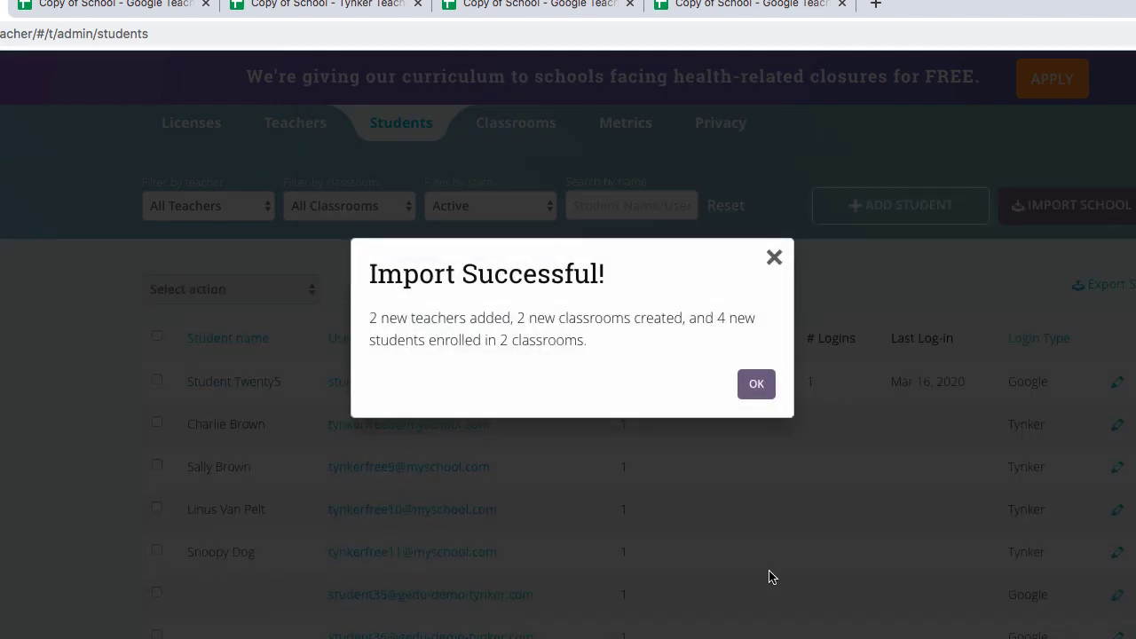
left_click(755, 384)
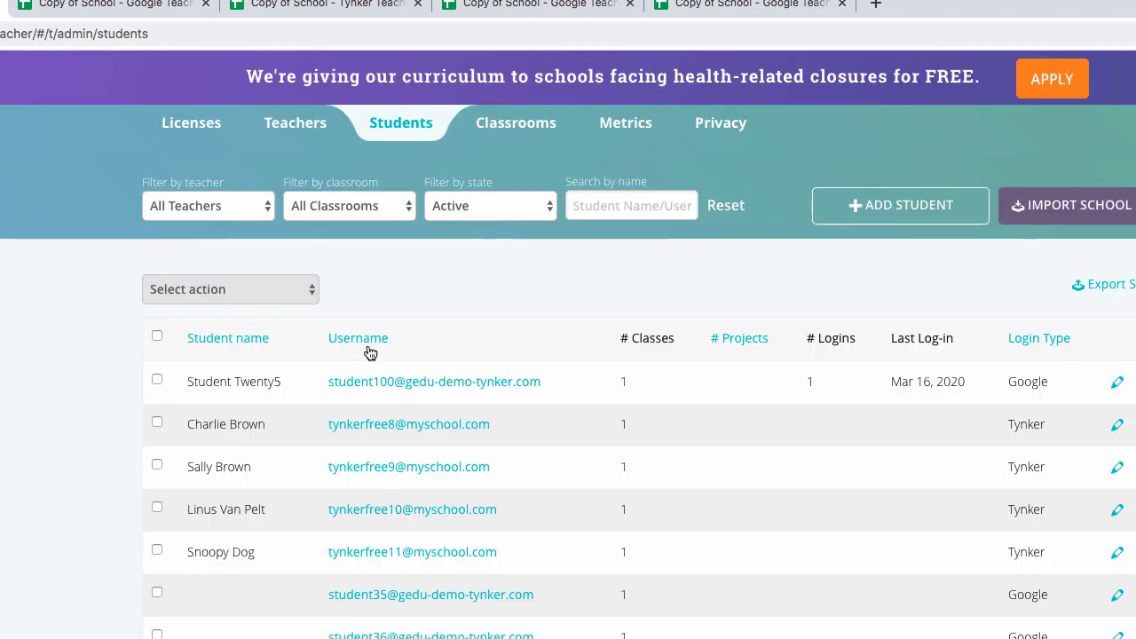
Step: Check the Google-login teachers in the teacher list and their two "2020-21" classes in the classroom list
left_click(283, 126)
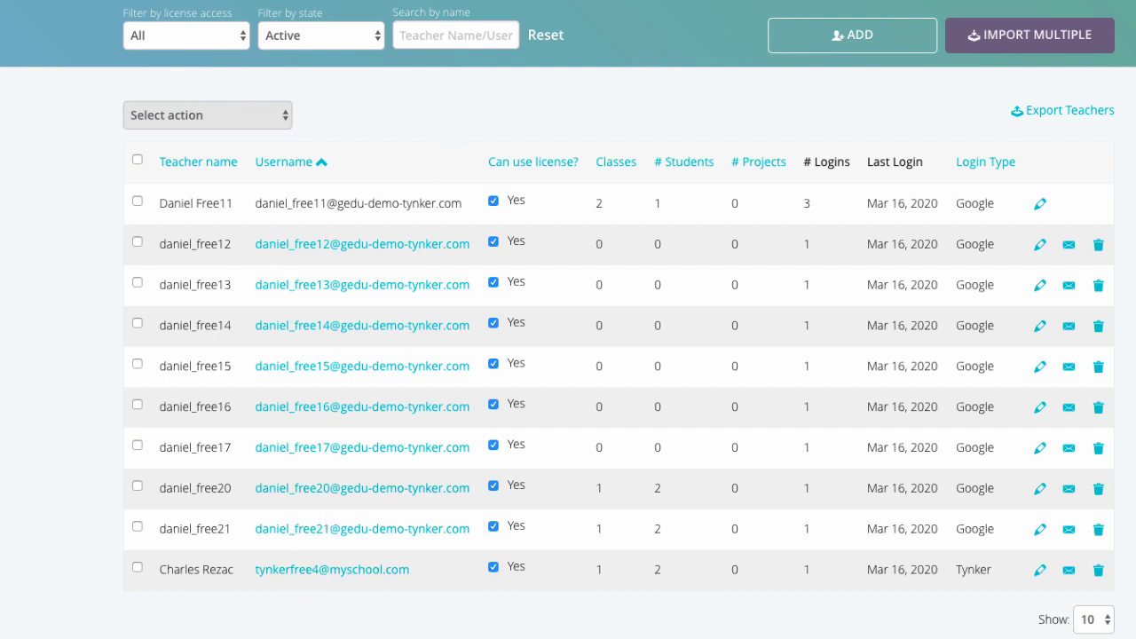
left_click(455, 1)
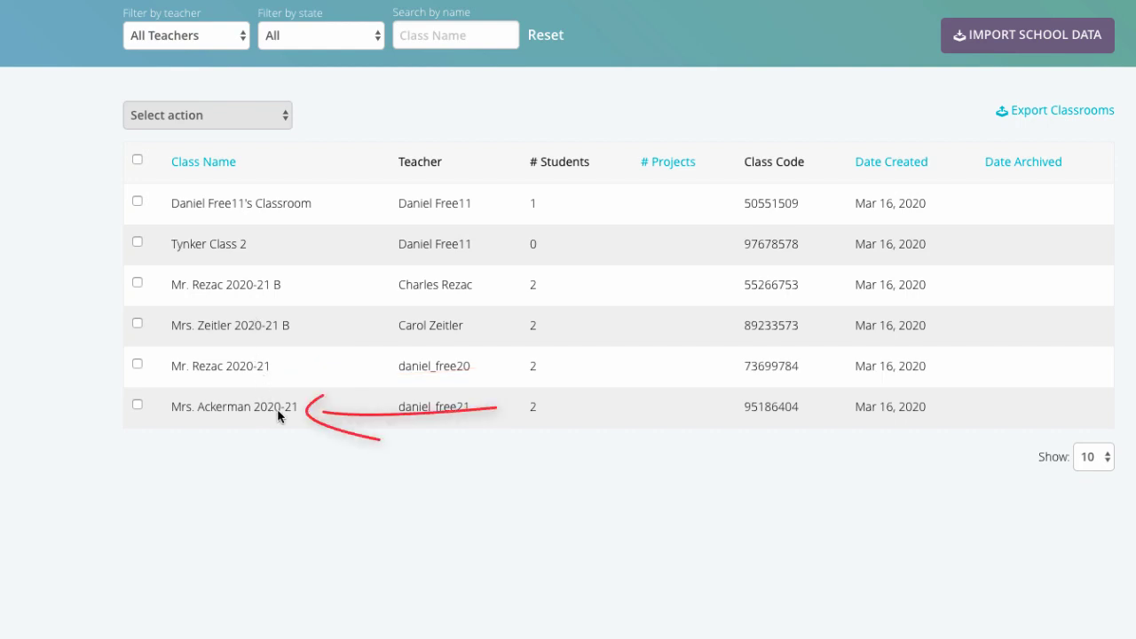
left_click_drag(300, 410, 199, 411)
left_click(278, 359)
left_click_drag(278, 360, 212, 360)
left_click(256, 483)
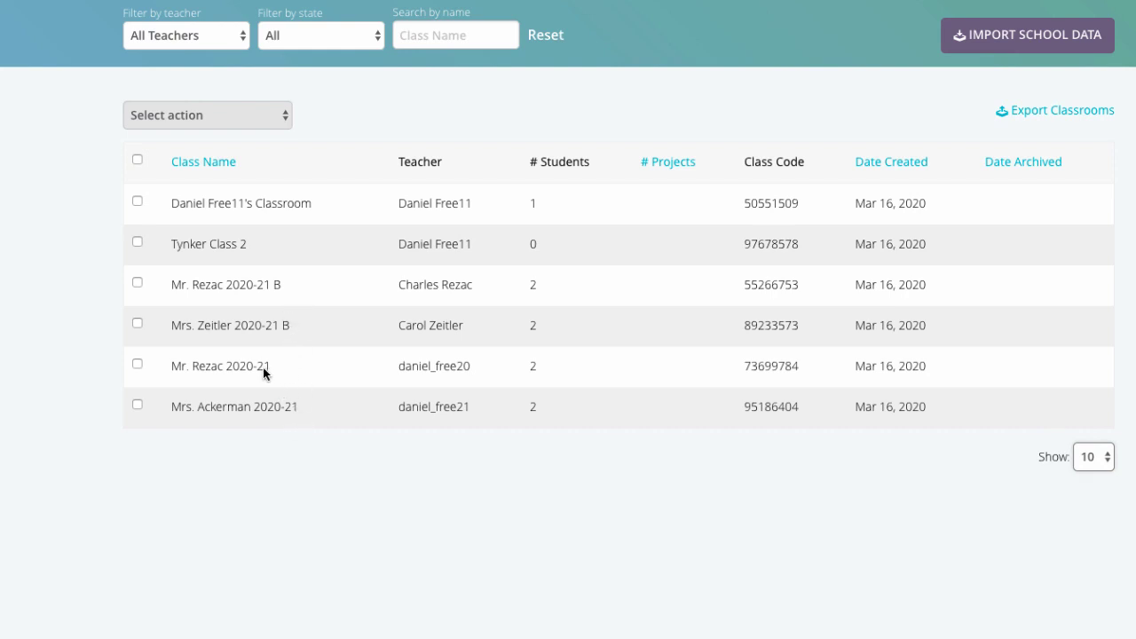
left_click(296, 414)
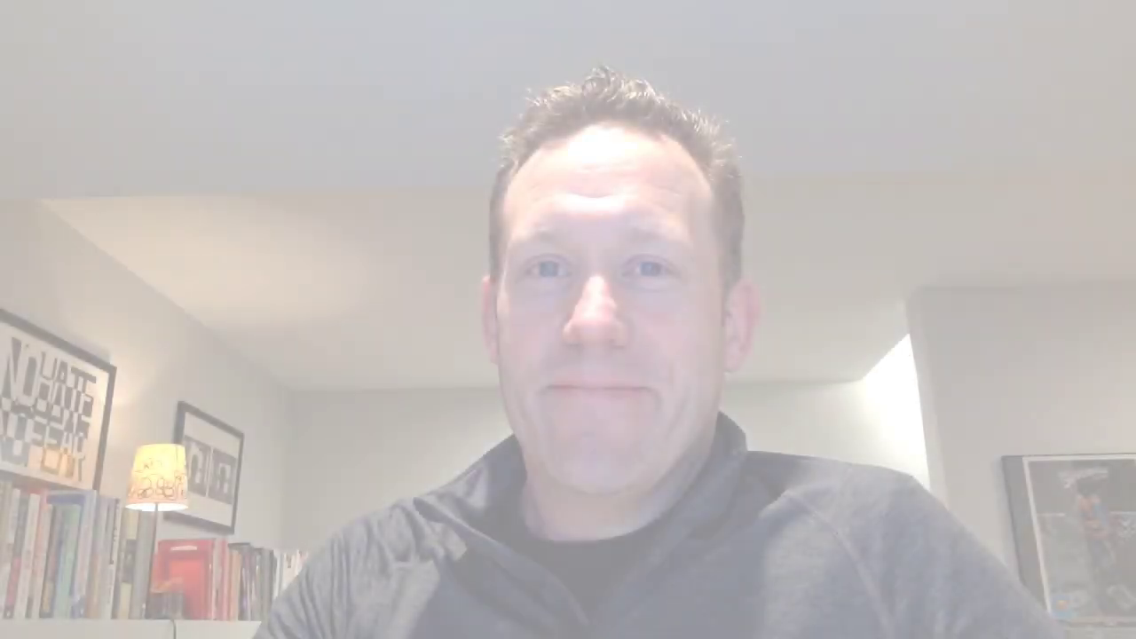